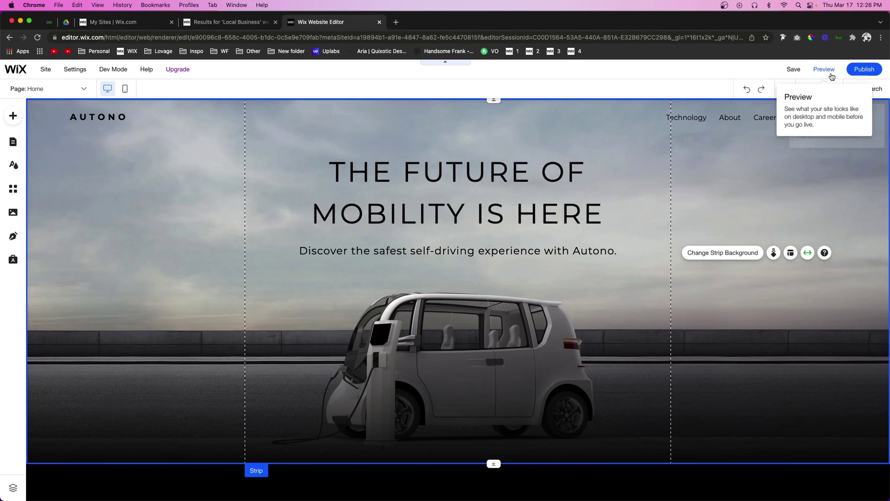
# - Preview the home page to examine how the header behaves during scrolling, then return to the editor
pyautogui.click(824, 69)
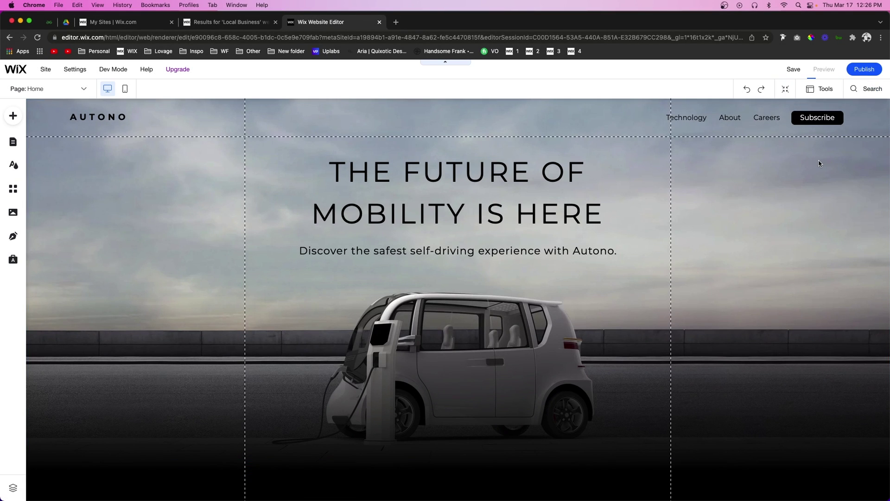
pyautogui.scroll(-10, 820, 163)
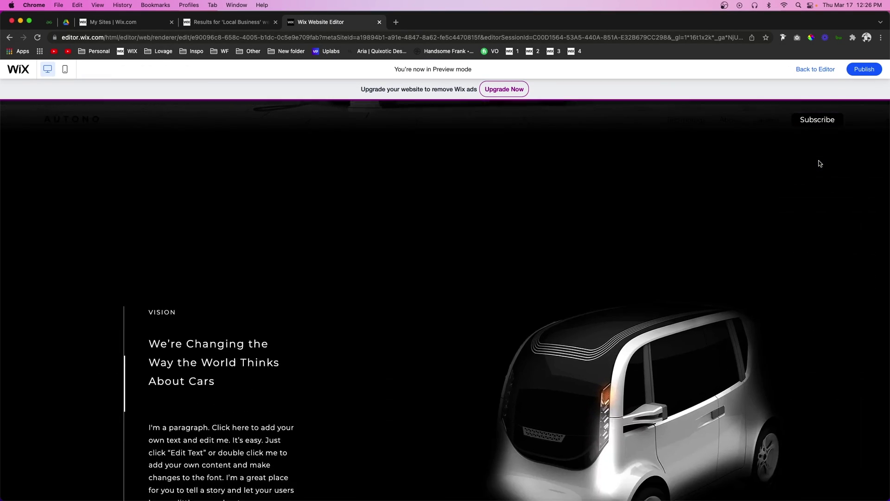
pyautogui.scroll(10, 820, 163)
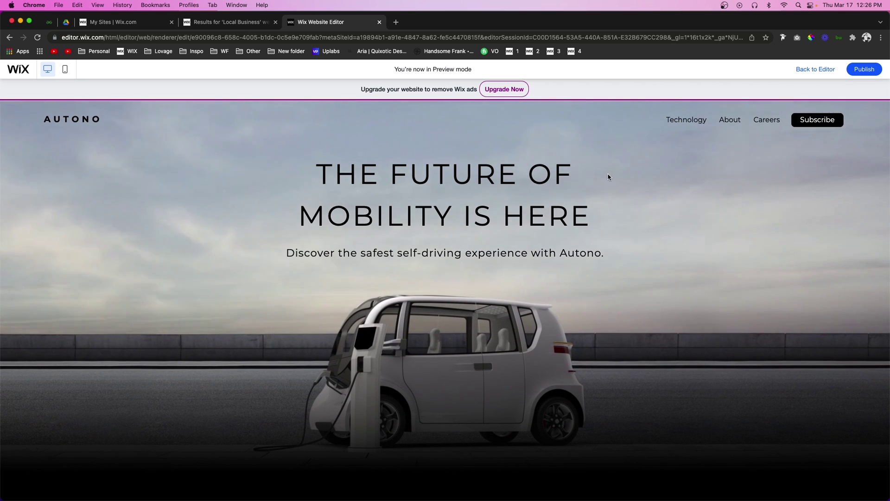
pyautogui.scroll(-10, 609, 175)
pyautogui.scroll(10, 608, 176)
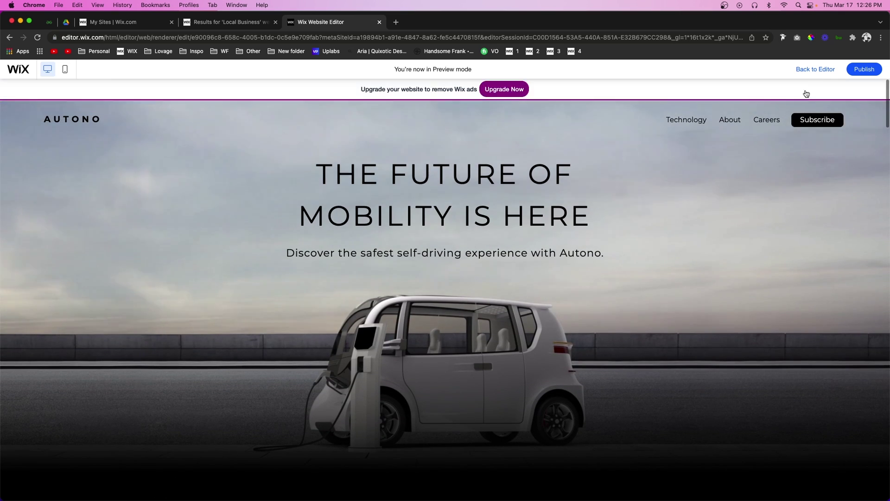
pyautogui.click(814, 70)
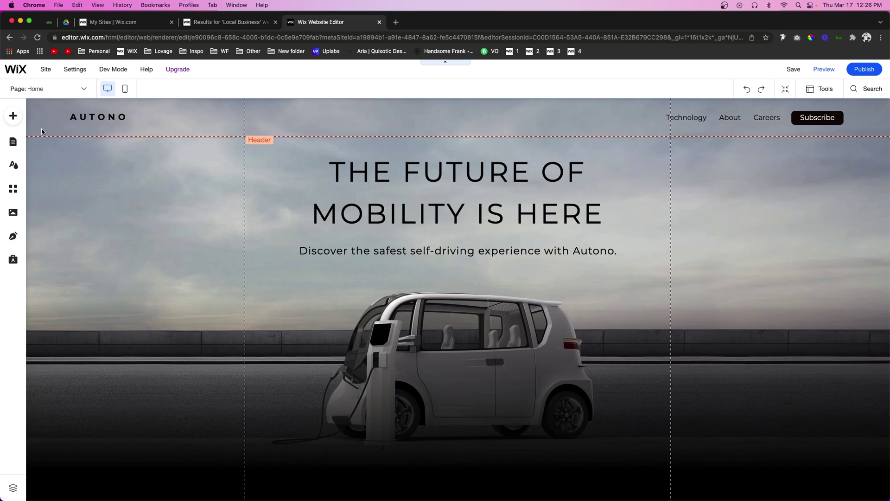
# - Switch the header to the design with separate Regular and Scroll states, with a 100% opaque background in the Scroll state
pyautogui.click(52, 135)
pyautogui.click(346, 158)
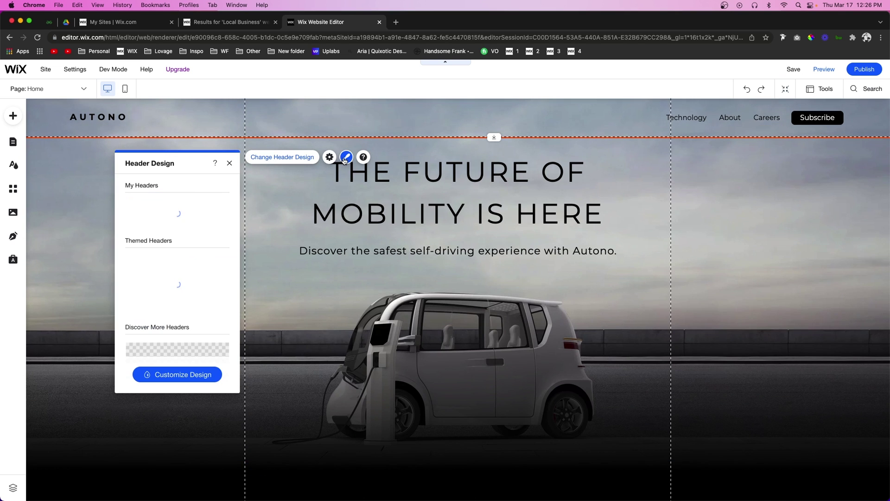
pyautogui.click(169, 375)
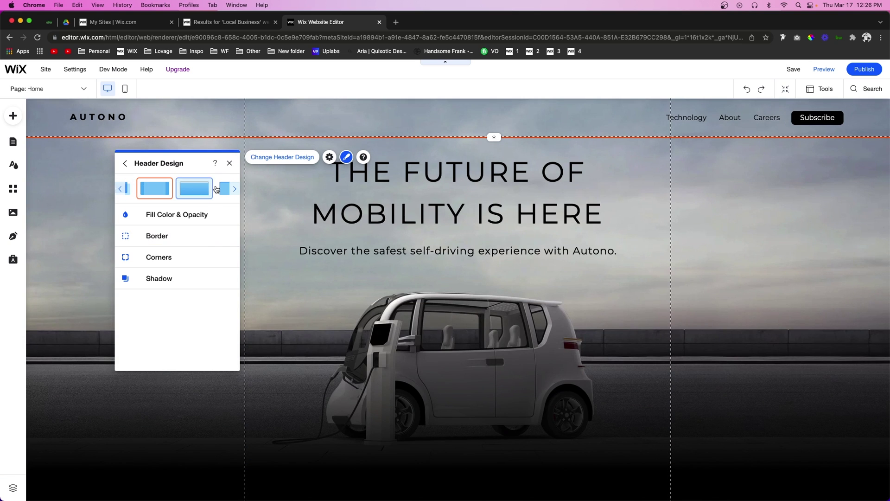
pyautogui.click(233, 189)
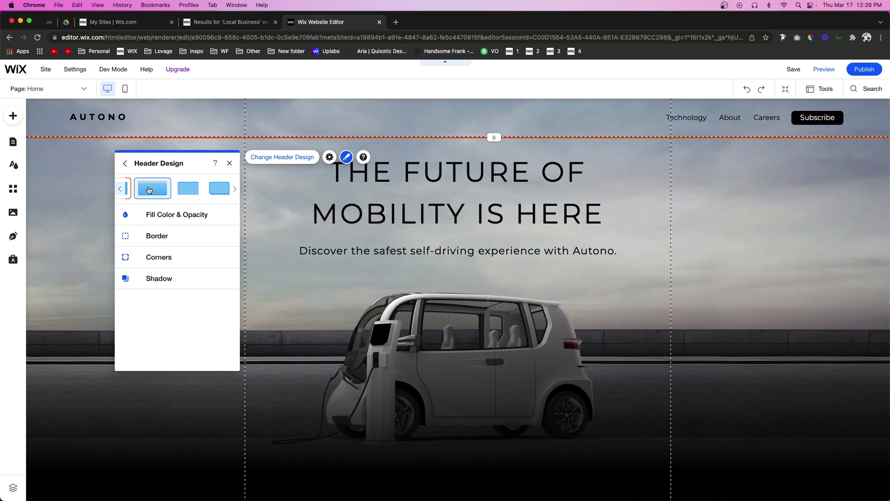
pyautogui.click(121, 191)
pyautogui.click(122, 191)
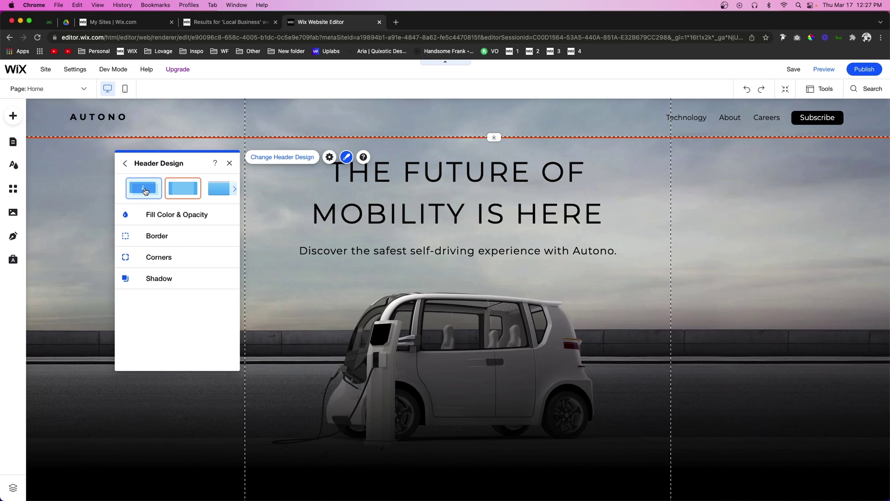
pyautogui.click(145, 191)
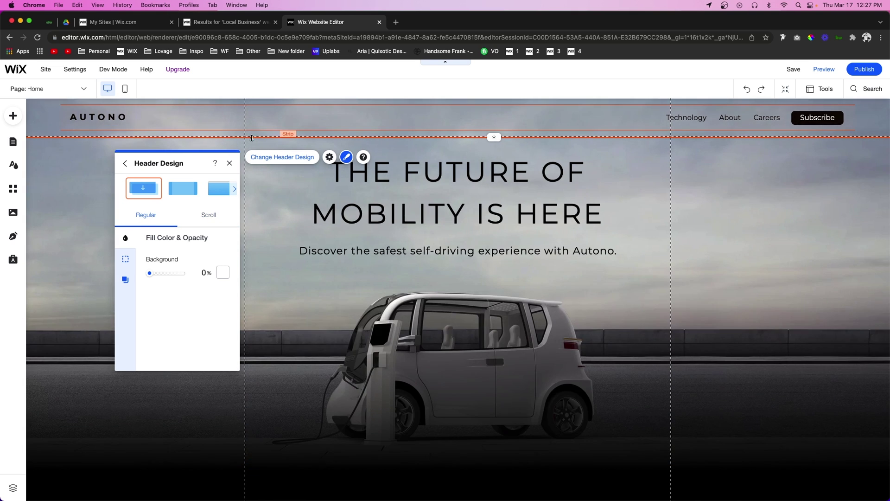
pyautogui.click(211, 220)
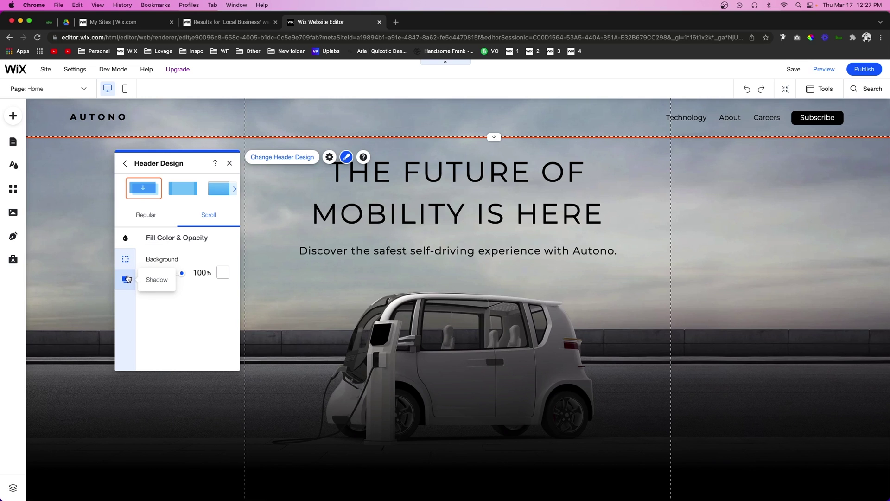
pyautogui.moveTo(181, 275)
pyautogui.mouseDown()
pyautogui.moveTo(162, 275)
pyautogui.moveTo(188, 275)
pyautogui.mouseUp()
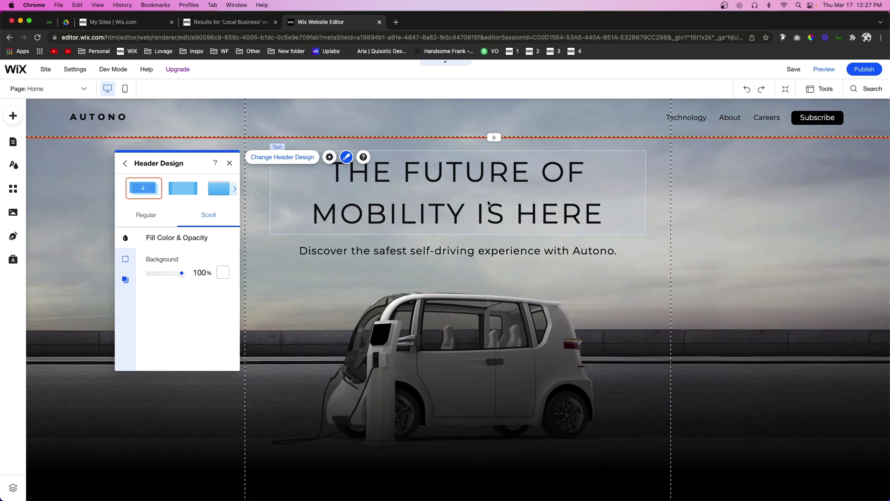
# - Preview the page to check the header's change from its regular to its scroll appearance, and return to editing
pyautogui.click(827, 72)
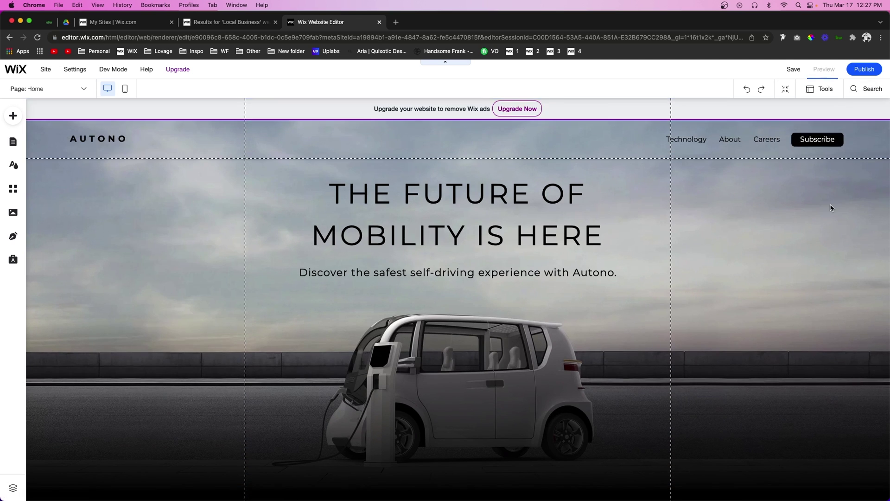
pyautogui.scroll(-10, 825, 237)
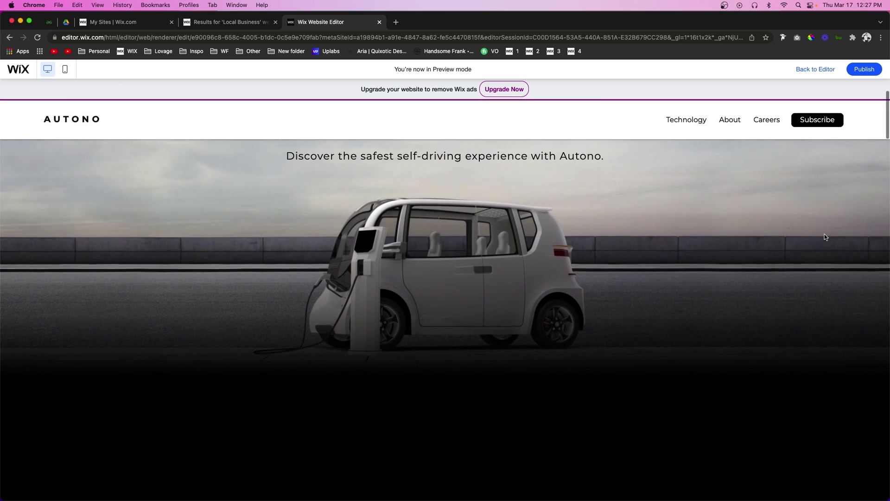
pyautogui.scroll(10, 825, 237)
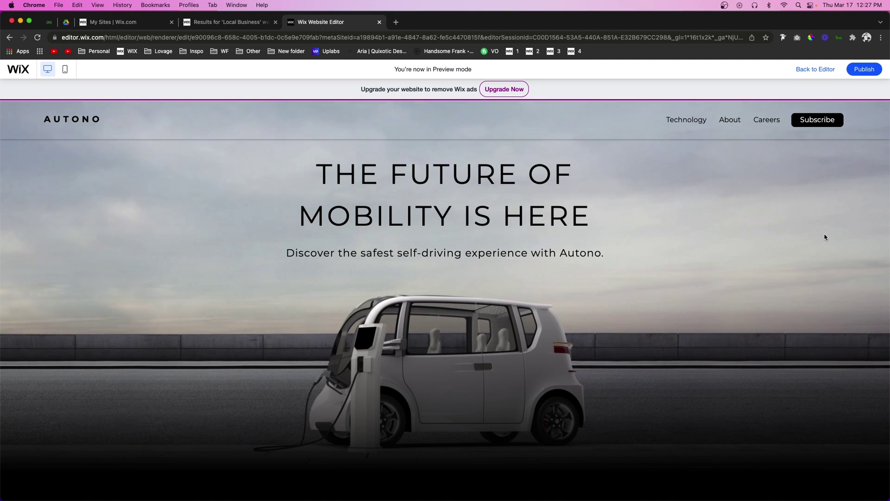
pyautogui.scroll(-8, 825, 237)
pyautogui.scroll(8, 825, 237)
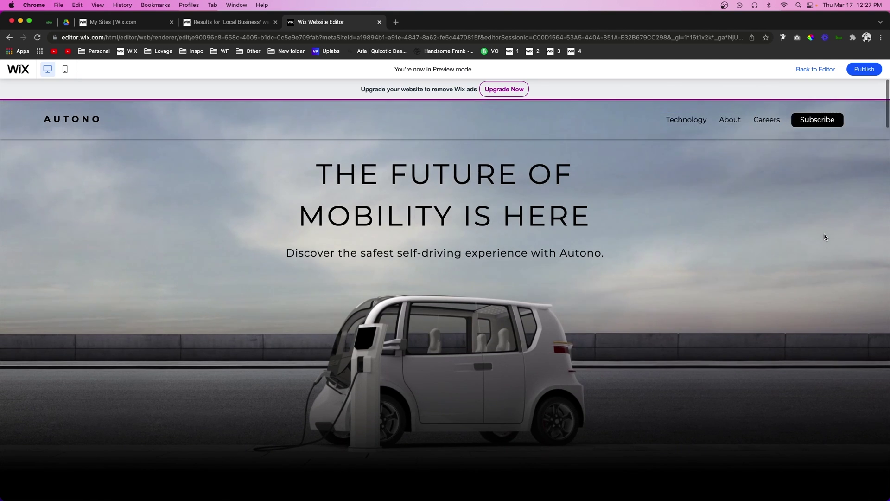
pyautogui.scroll(-6, 825, 237)
pyautogui.scroll(4, 825, 237)
pyautogui.scroll(3, 825, 237)
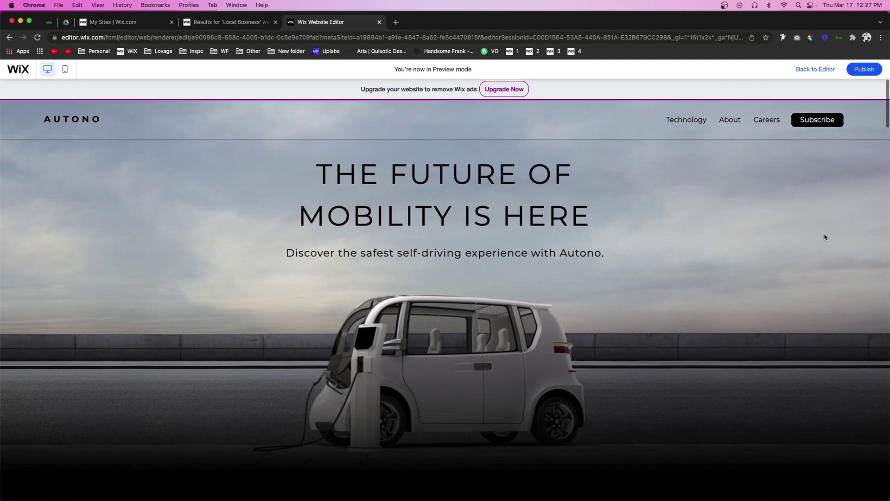
pyautogui.click(810, 69)
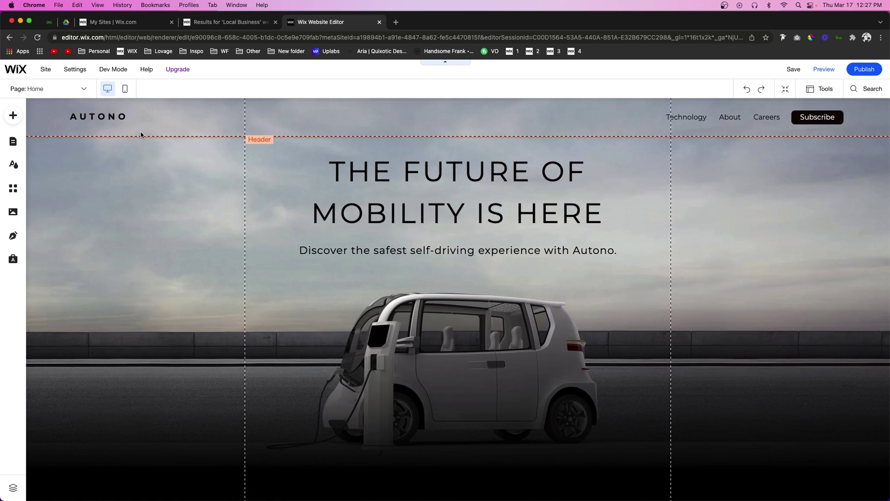
# - Disable the shadow for the header's Regular state
pyautogui.click(138, 132)
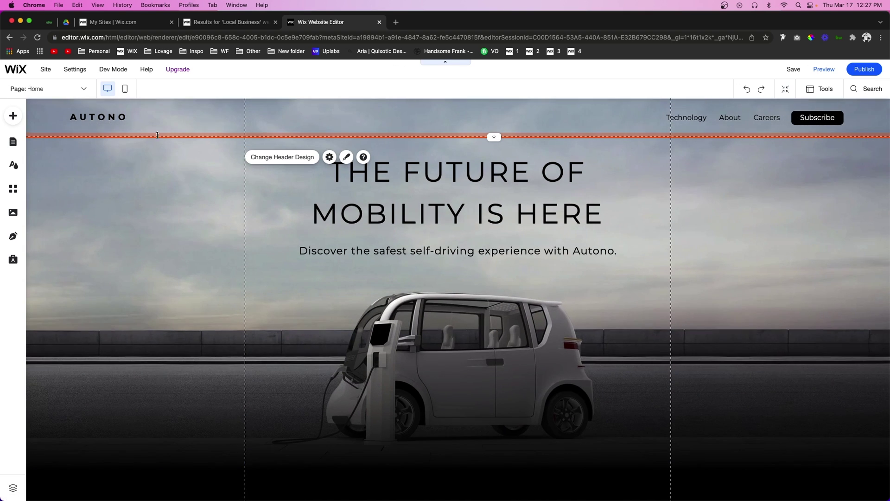
pyautogui.click(346, 157)
pyautogui.click(173, 375)
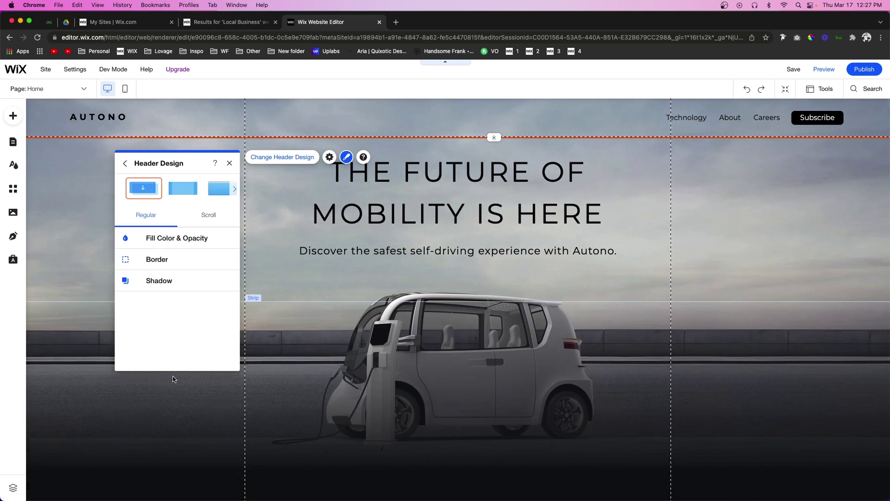
pyautogui.click(150, 282)
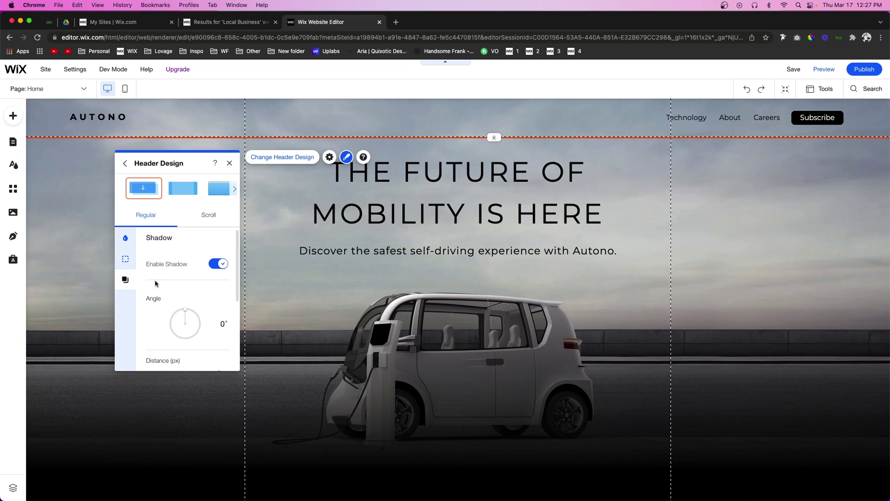
pyautogui.click(219, 264)
pyautogui.click(806, 212)
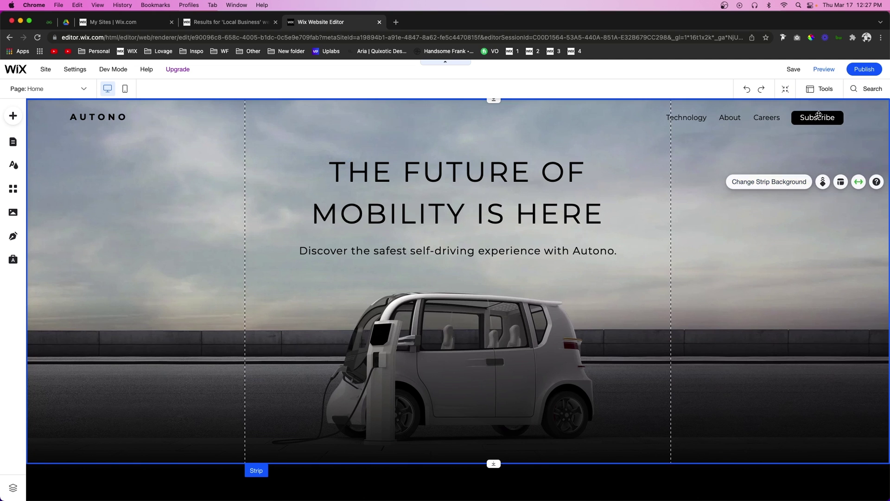
# - Preview the page again to check the header's shadow at the page top and its scroll background, and go back to the editor
pyautogui.click(824, 69)
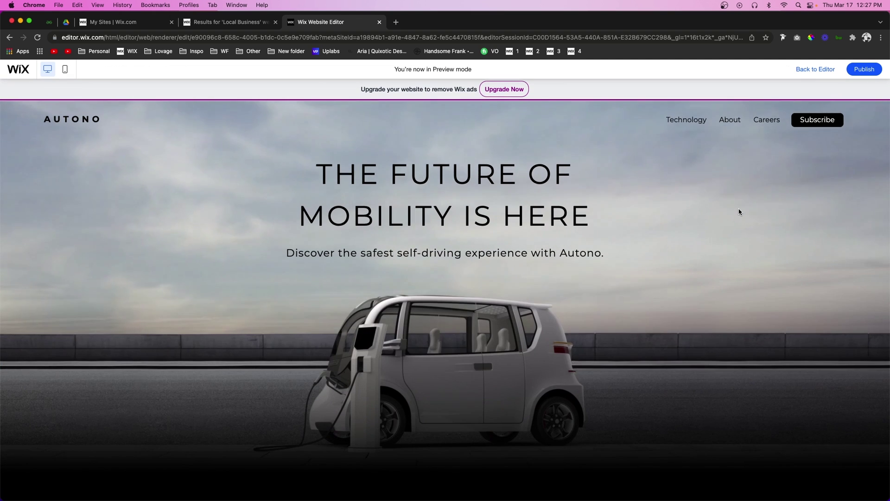
pyautogui.scroll(-6, 739, 212)
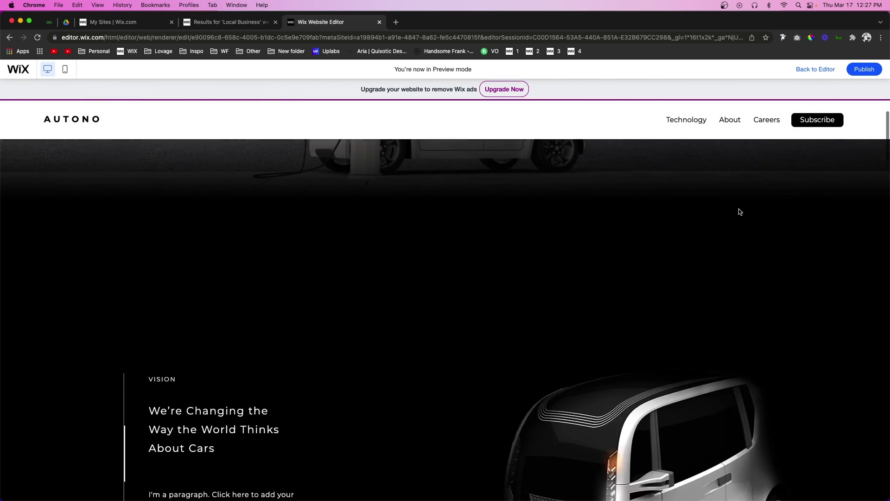
pyautogui.scroll(5, 740, 211)
pyautogui.scroll(2, 739, 212)
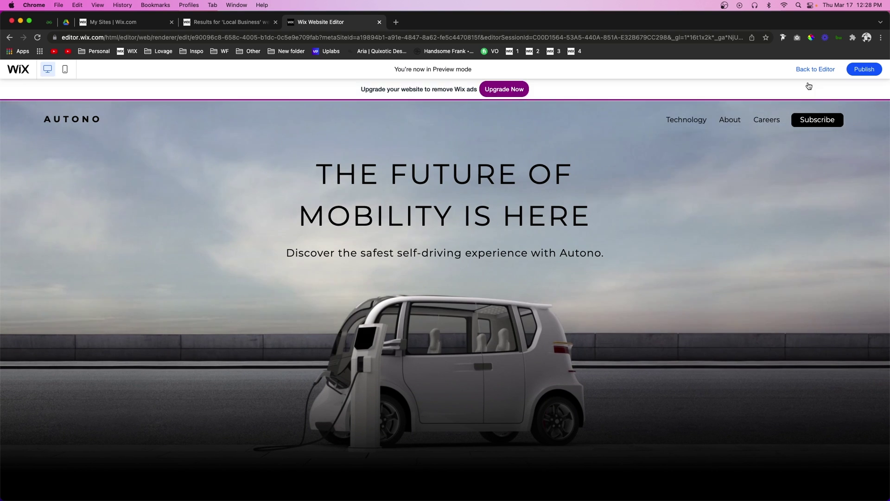
pyautogui.click(815, 69)
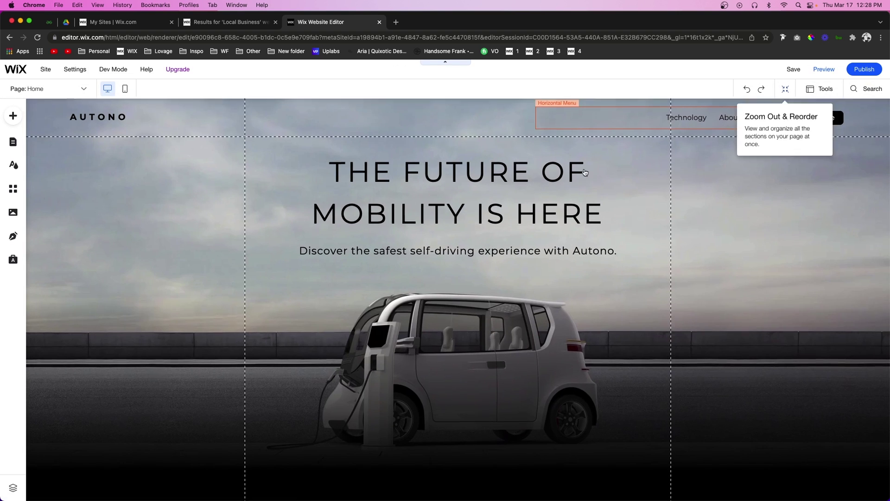
# - Change the header to the design with a separate center background, set the center background opacity to 0%, and turn off the shadow
pyautogui.click(347, 157)
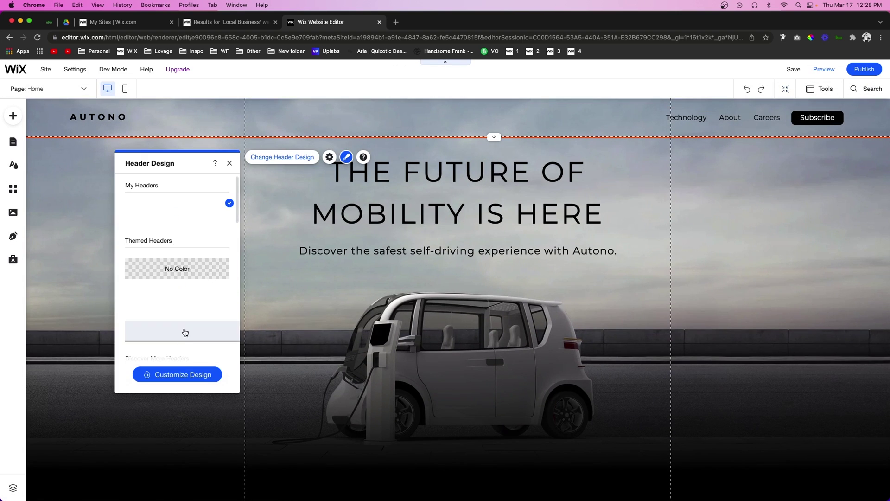
pyautogui.click(171, 377)
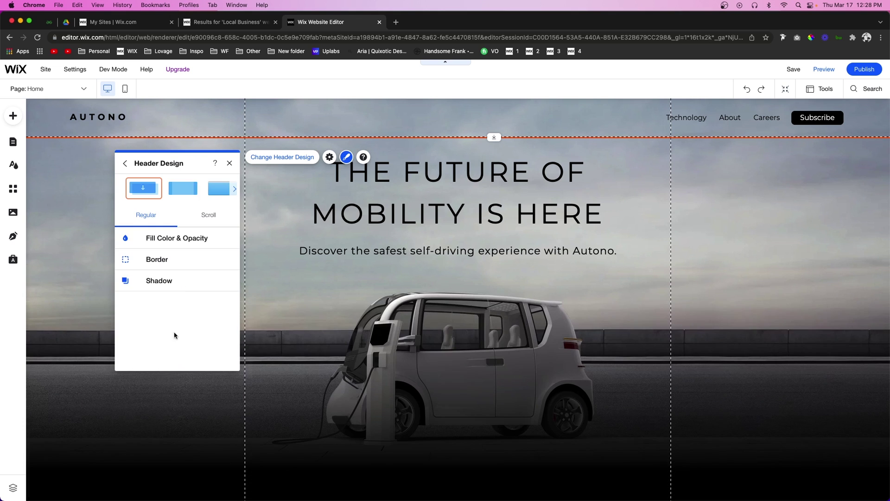
pyautogui.click(182, 191)
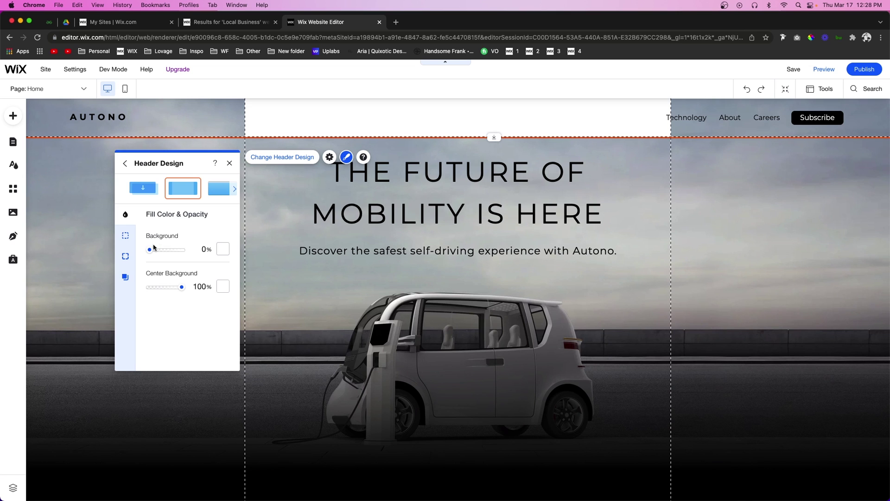
pyautogui.moveTo(181, 291); pyautogui.dragTo(139, 290)
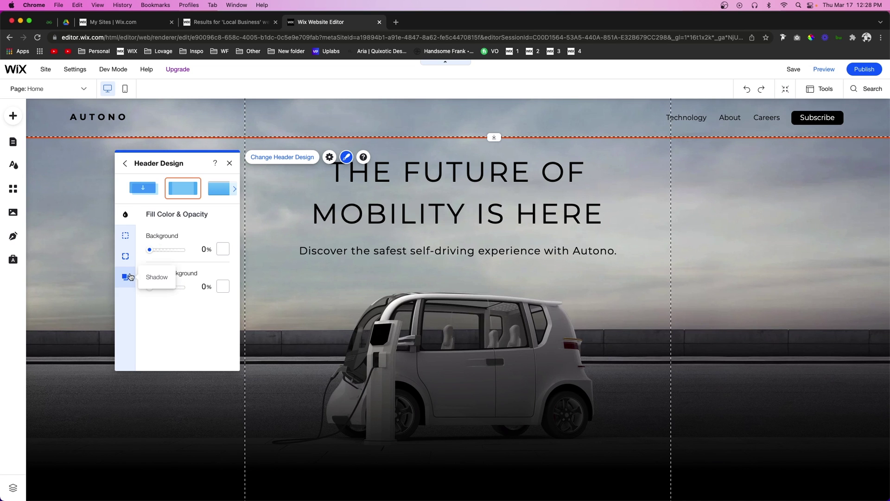
pyautogui.click(125, 277)
pyautogui.click(217, 240)
pyautogui.click(720, 226)
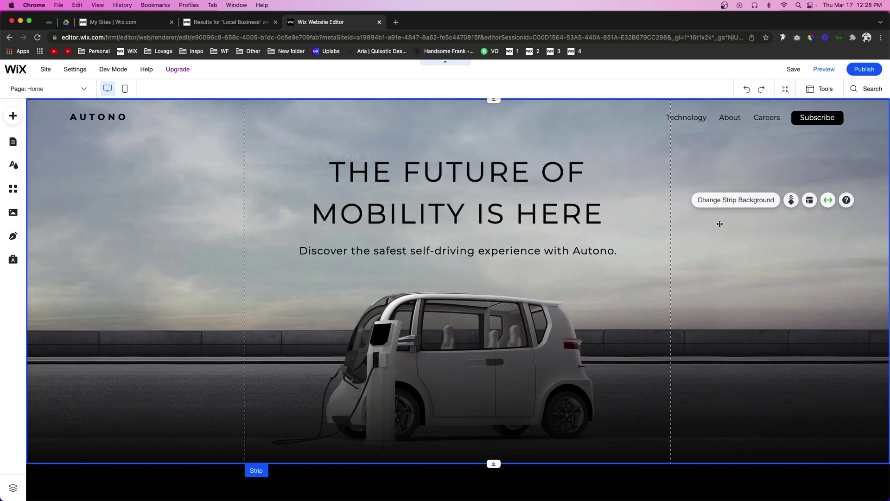
# - Check the redesigned header in preview, return to the editor, and look over the home page down to the Vision section
pyautogui.click(822, 70)
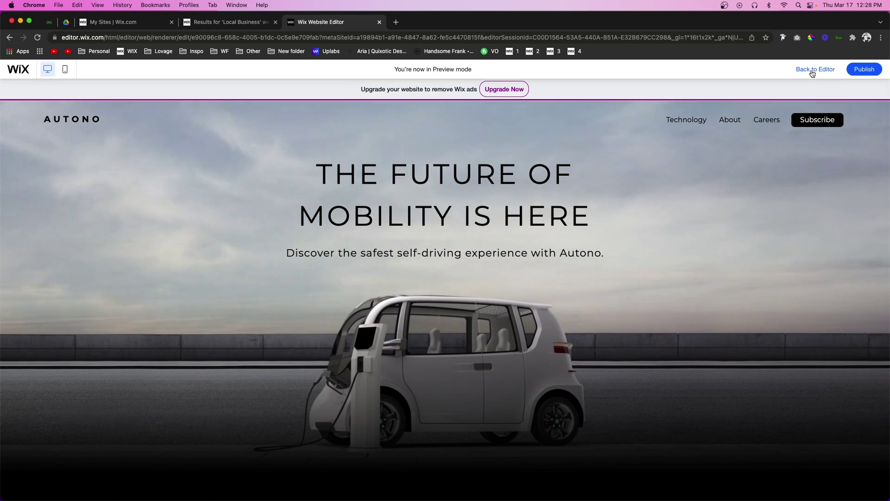
pyautogui.click(813, 71)
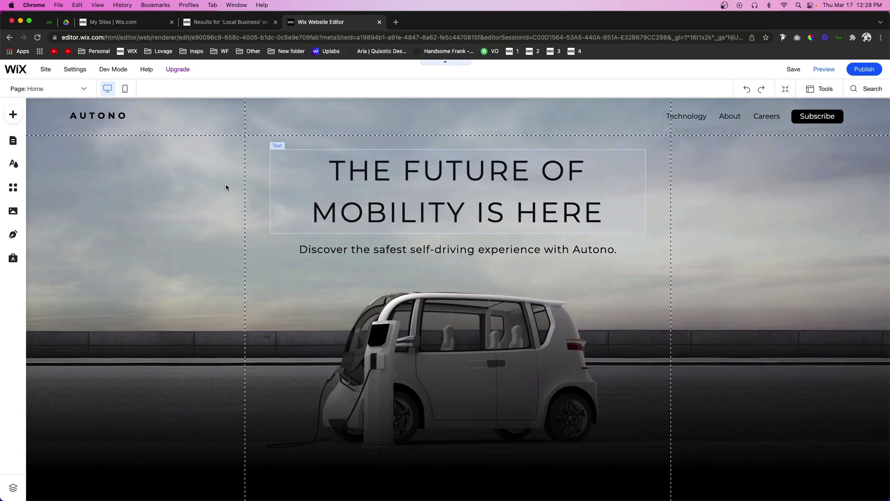
pyautogui.scroll(-10, 247, 188)
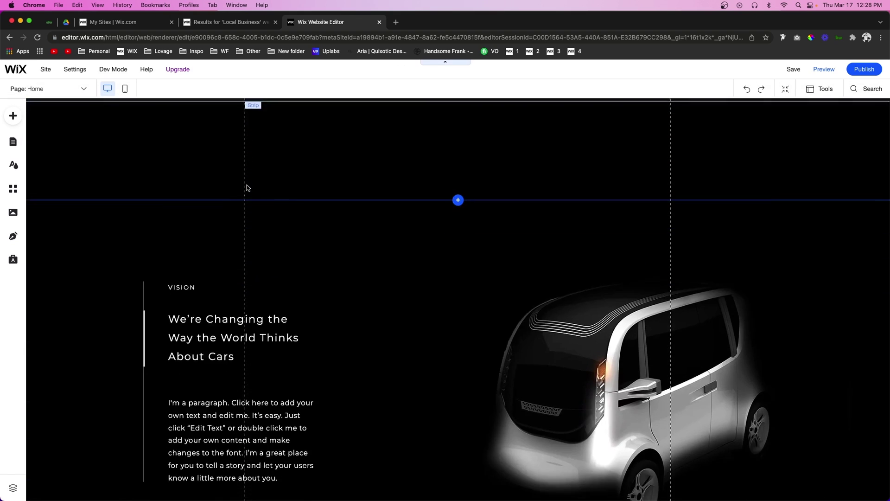
pyautogui.scroll(10, 247, 188)
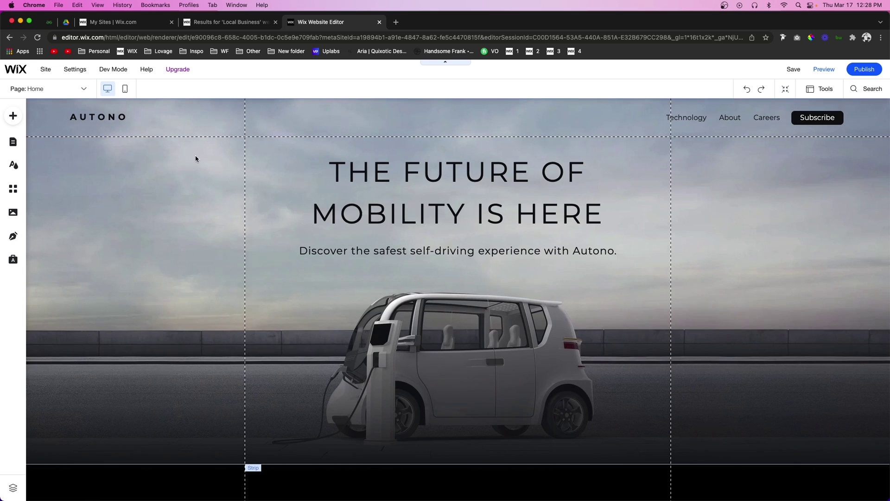
# - Add a blank page named Header to the site menu
pyautogui.click(13, 141)
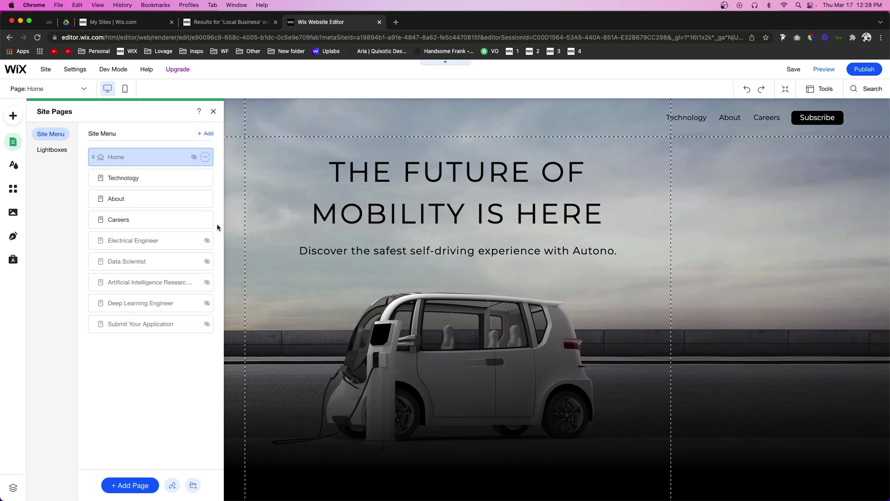
pyautogui.click(207, 134)
pyautogui.click(155, 126)
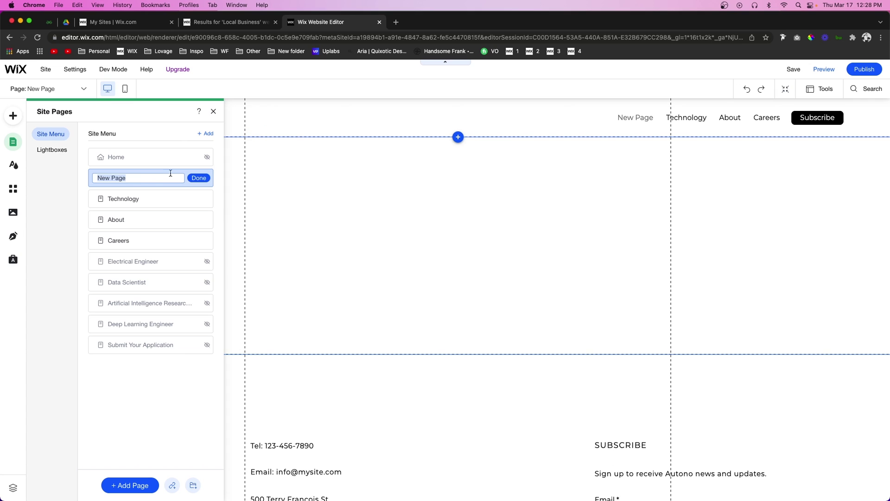
pyautogui.write('Header')
pyautogui.click(203, 178)
# - Hide the Header page from the menu and stop search engines from indexing it
pyautogui.click(205, 178)
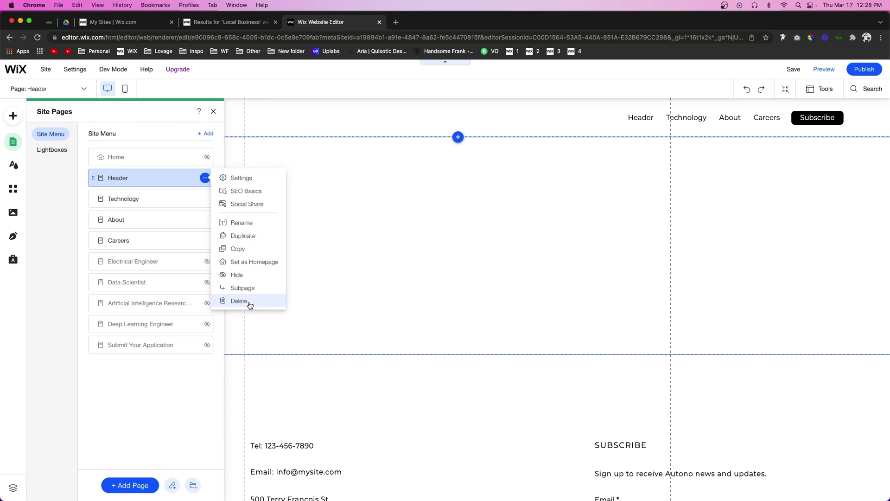
pyautogui.click(237, 275)
pyautogui.click(205, 178)
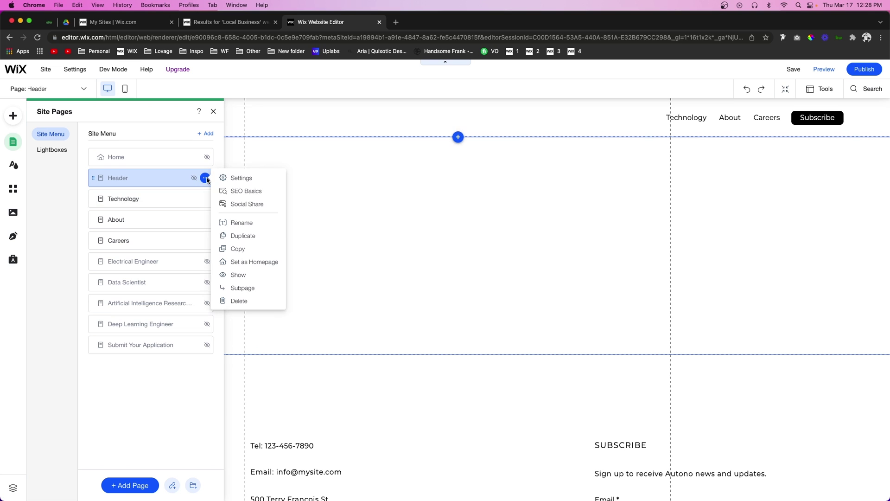
pyautogui.click(237, 192)
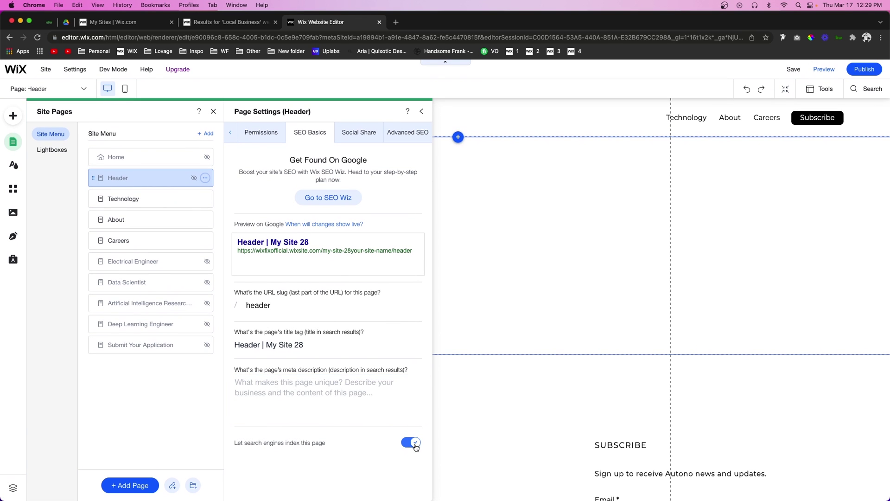
pyautogui.click(414, 444)
pyautogui.click(506, 117)
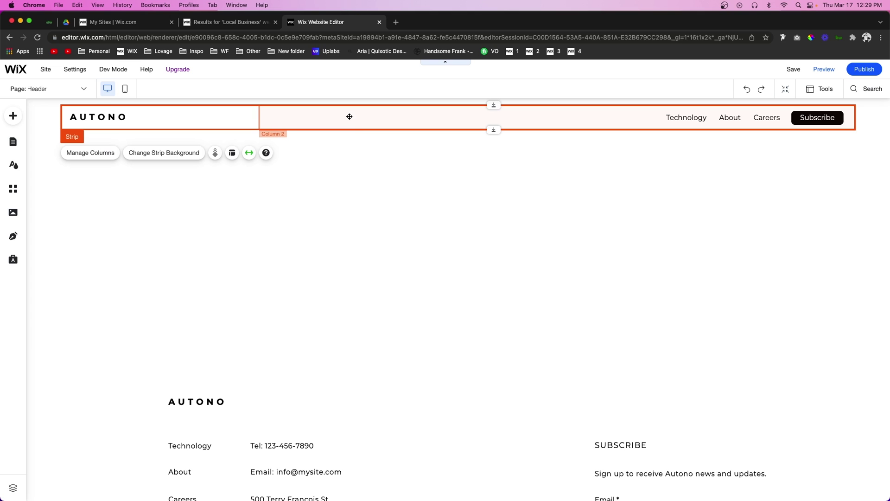
# - Move the logo and menu strip out of the header onto the page, and paste a copy of it below
pyautogui.moveTo(348, 120); pyautogui.dragTo(344, 189)
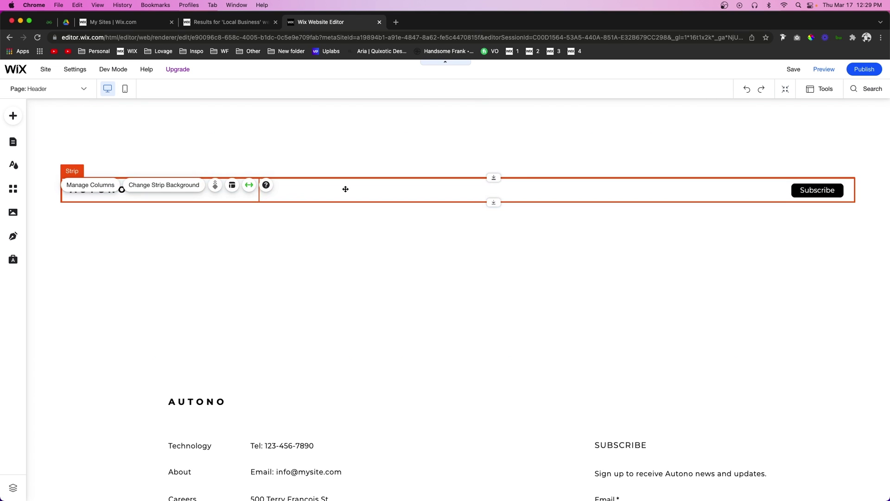
pyautogui.rightClick(291, 200)
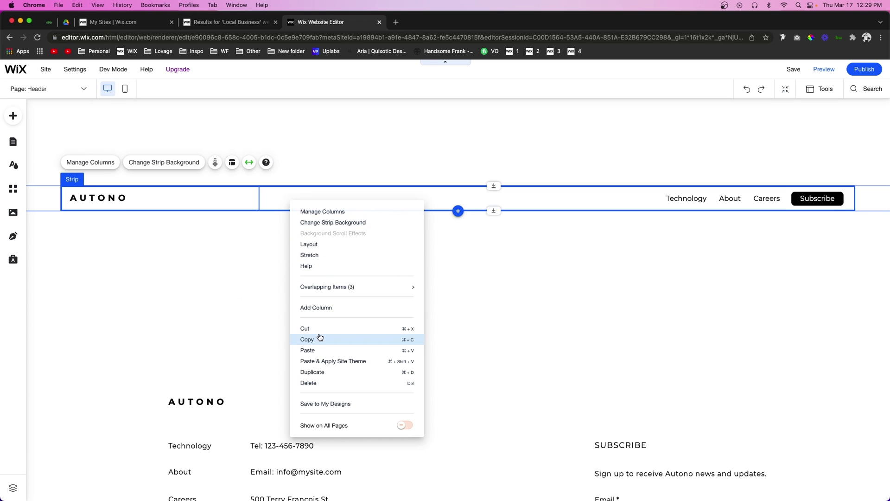
pyautogui.click(318, 341)
pyautogui.rightClick(255, 291)
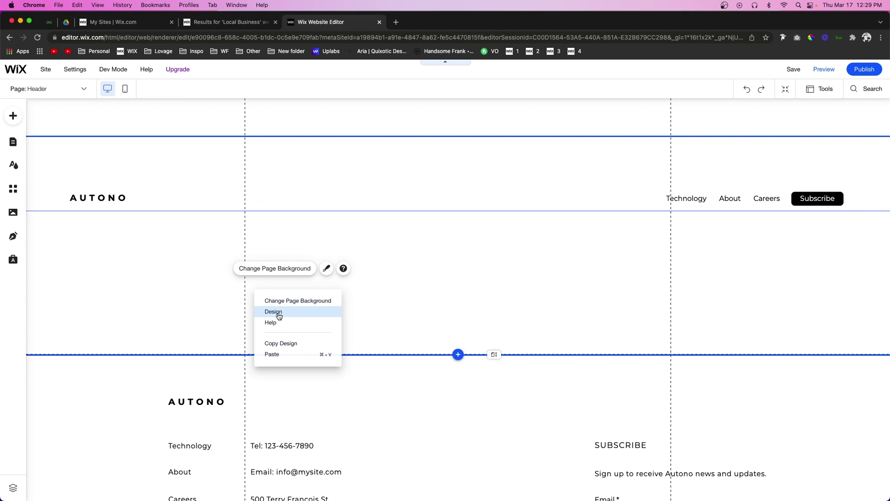
pyautogui.click(275, 357)
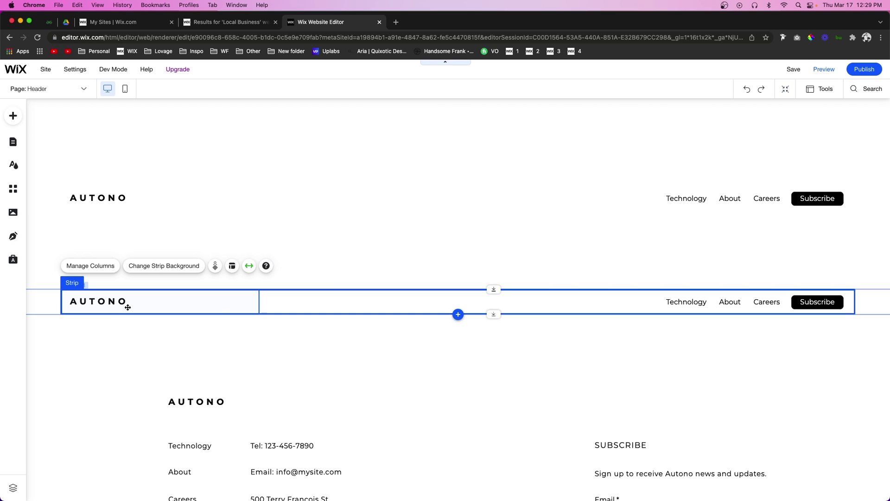
# - Change the AUTONO logo text in the copied strip to the custom gold color #E7C44F
pyautogui.click(111, 301)
pyautogui.doubleClick(111, 302)
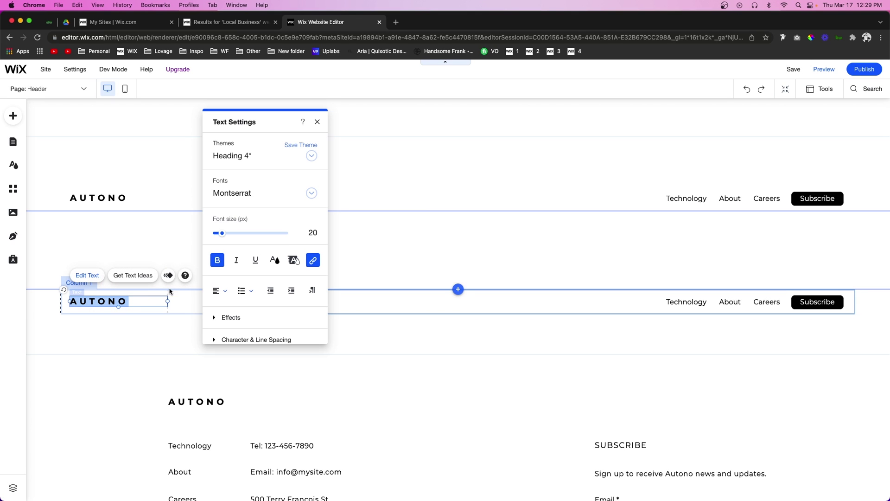
pyautogui.click(292, 260)
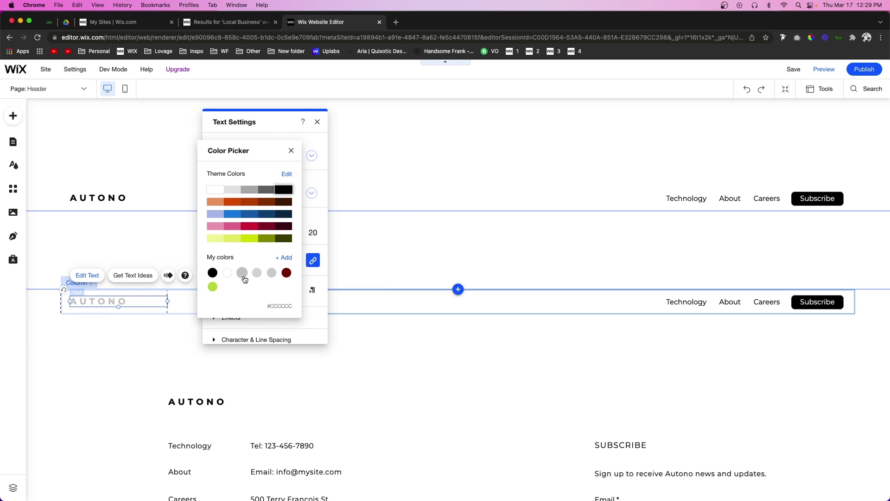
pyautogui.click(283, 259)
pyautogui.moveTo(199, 217); pyautogui.dragTo(211, 217)
pyautogui.moveTo(273, 169); pyautogui.dragTo(266, 166)
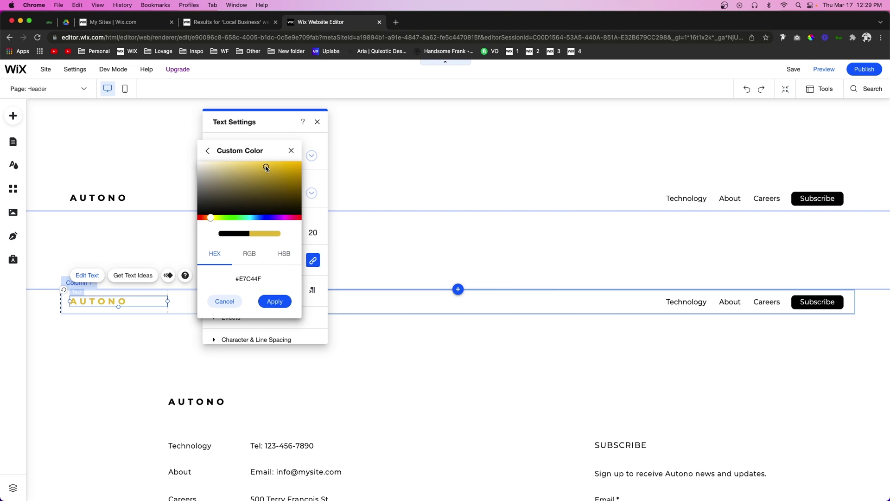
pyautogui.click(274, 301)
pyautogui.click(431, 260)
pyautogui.click(539, 261)
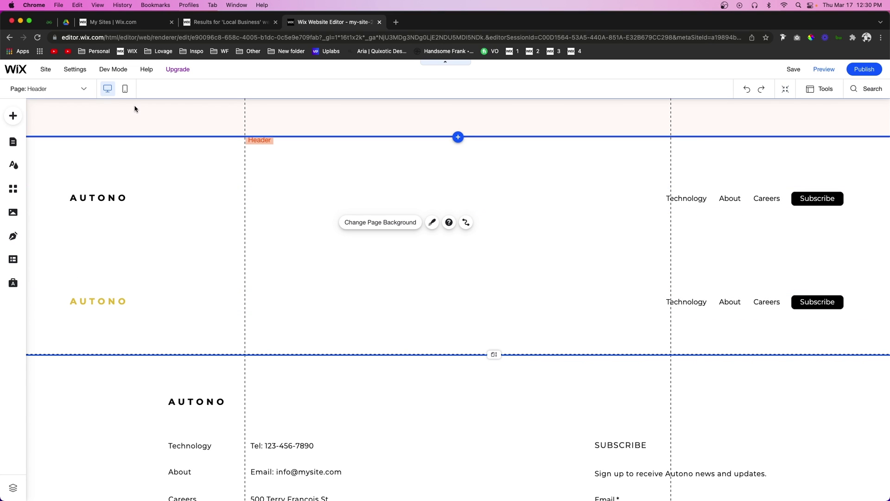
# - Turn on Velo Dev Mode and move the gold-logo strip up closer to the black-logo strip
pyautogui.moveTo(118, 74)
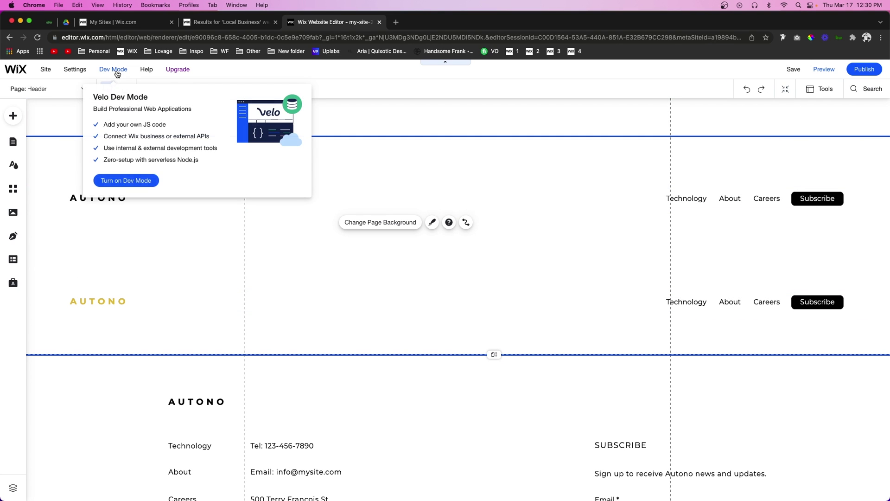
pyautogui.click(125, 180)
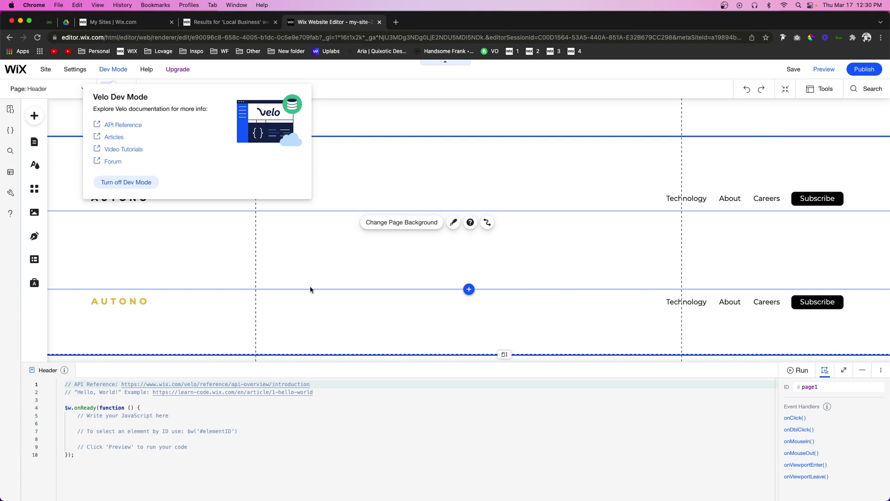
pyautogui.click(332, 302)
pyautogui.moveTo(332, 297); pyautogui.dragTo(333, 263)
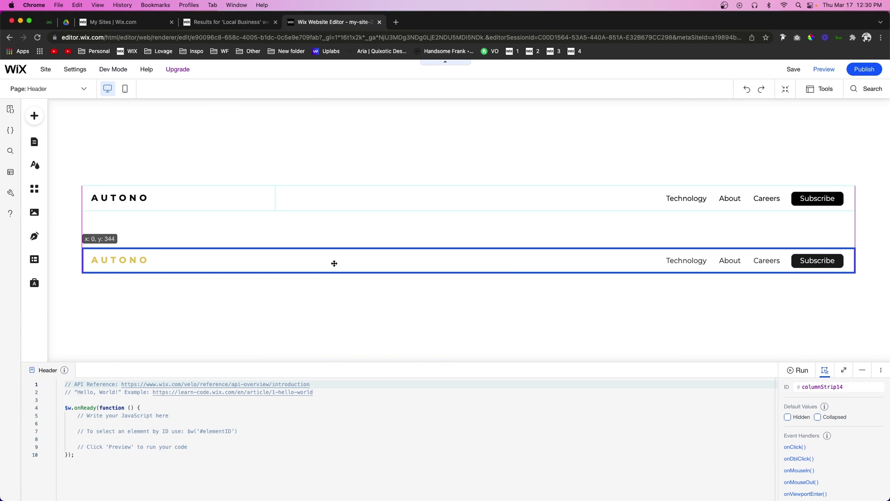
# - Set the ID of the black-logo strip to defaultHeader
pyautogui.click(375, 202)
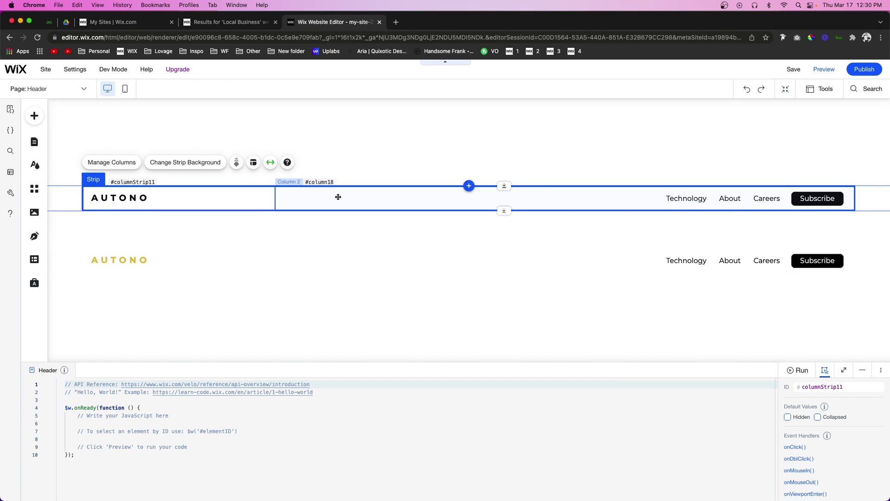
pyautogui.click(851, 386)
pyautogui.write('f')
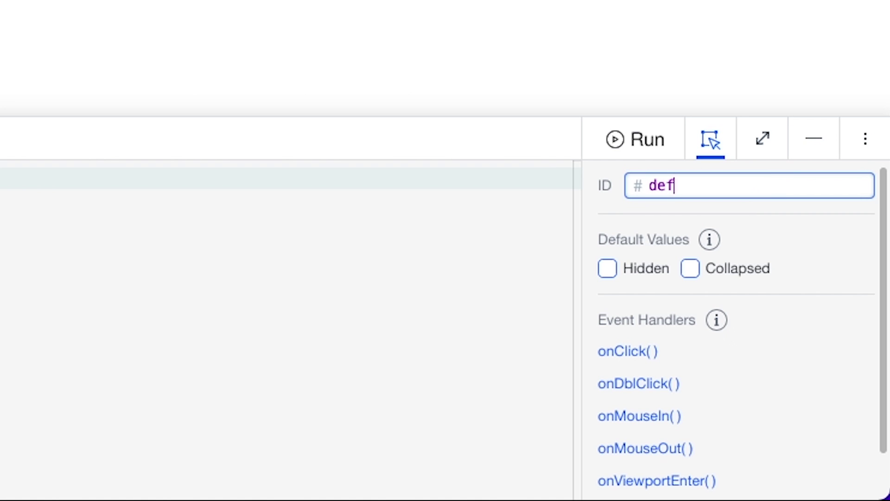
pyautogui.write('aultHeader')
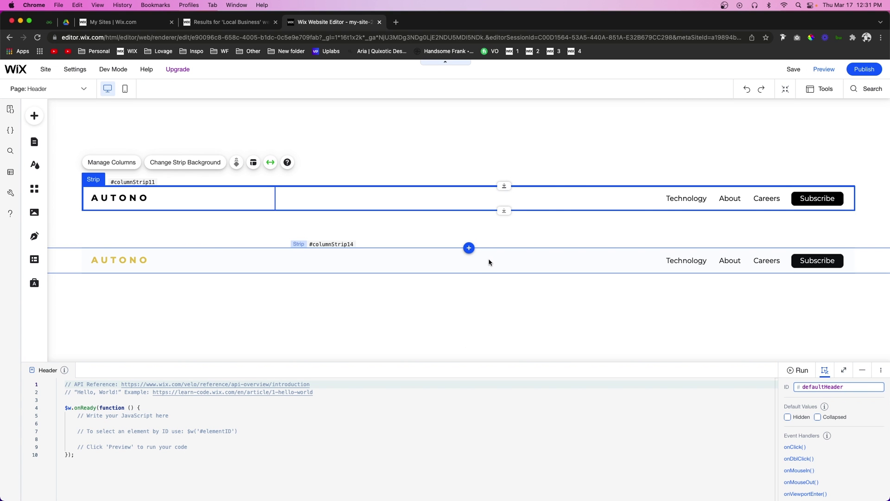
# - Set the ID of the gold-logo strip to newHeader
pyautogui.click(492, 259)
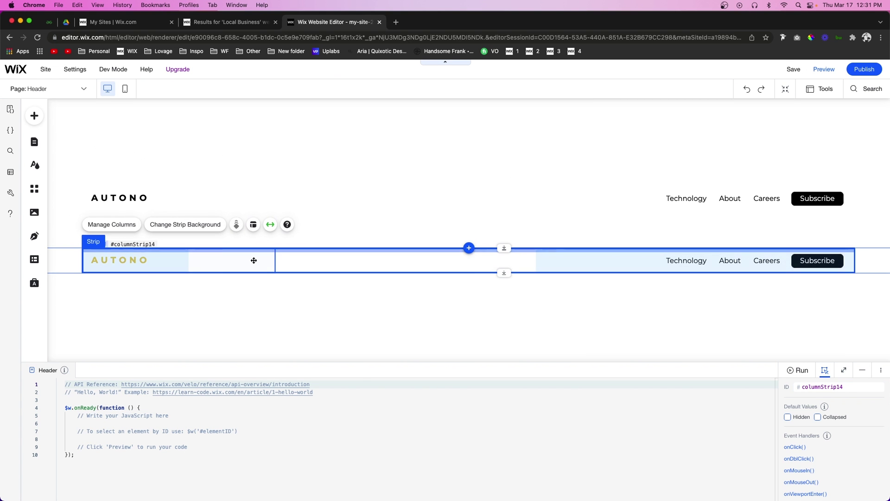
pyautogui.click(857, 385)
pyautogui.write('newHeader')
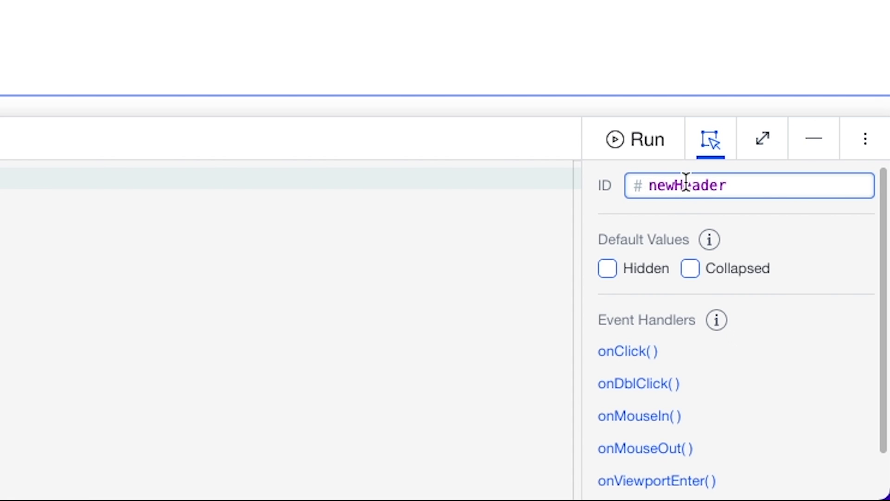
pyautogui.moveTo(676, 186); pyautogui.dragTo(685, 185)
pyautogui.click(733, 187)
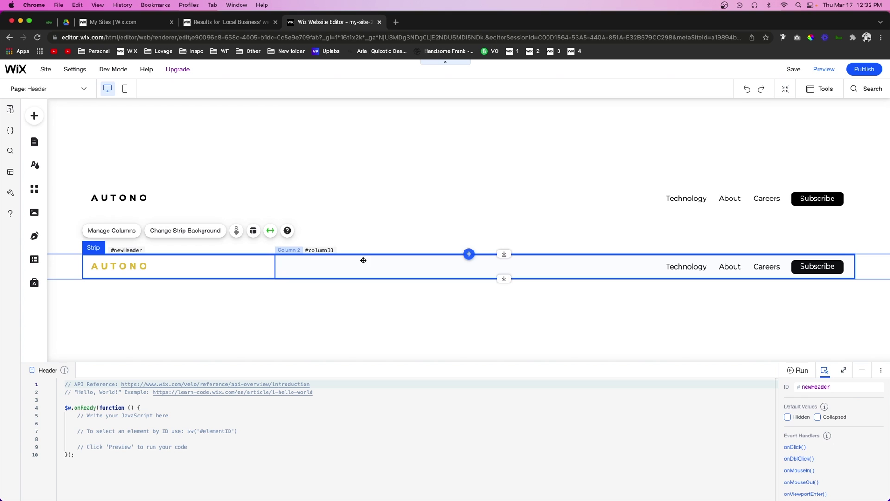
# - Attach the newHeader and defaultHeader strips to the header, and align defaultHeader exactly over newHeader at Y 15
pyautogui.moveTo(363, 260); pyautogui.dragTo(364, 116)
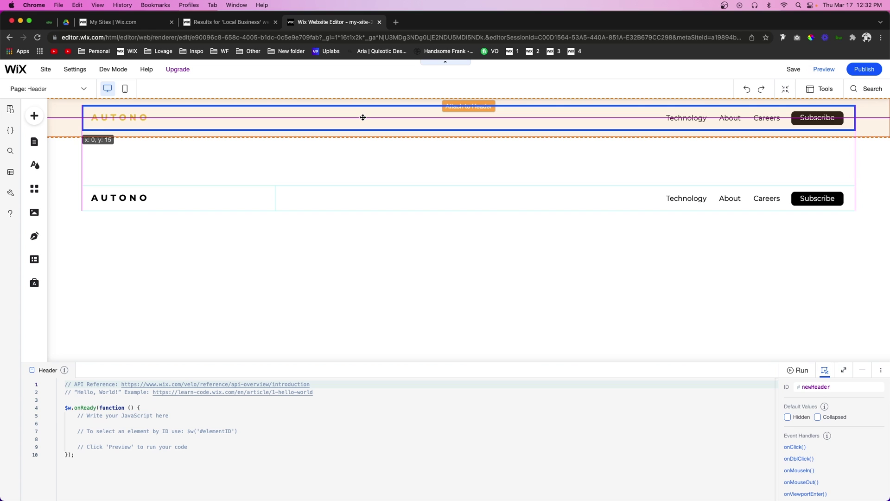
pyautogui.moveTo(363, 118); pyautogui.dragTo(363, 118)
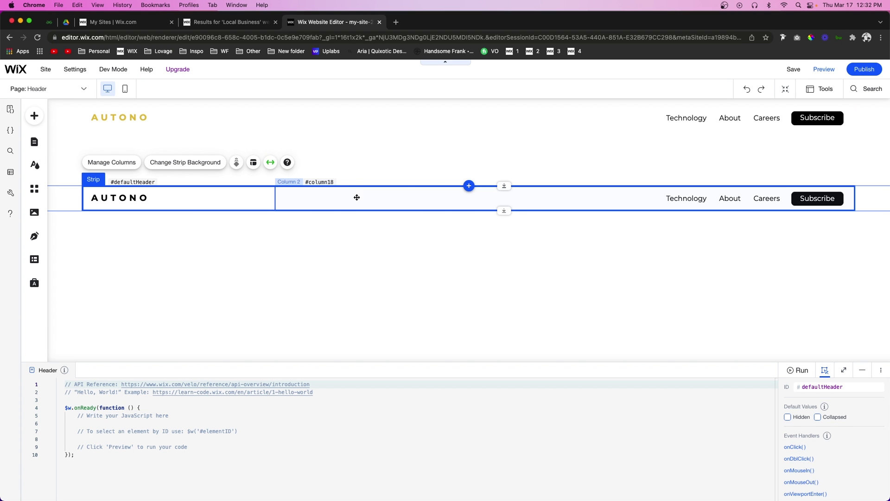
pyautogui.moveTo(358, 193); pyautogui.dragTo(359, 118)
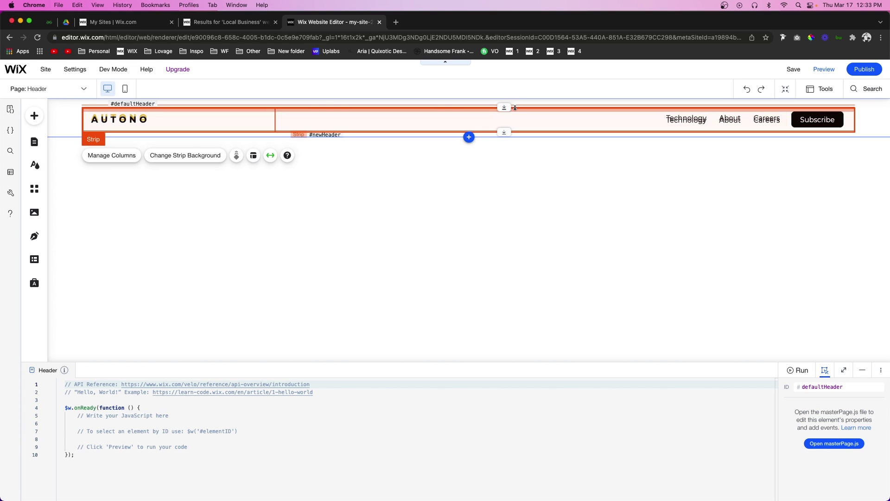
pyautogui.click(826, 89)
pyautogui.click(815, 118)
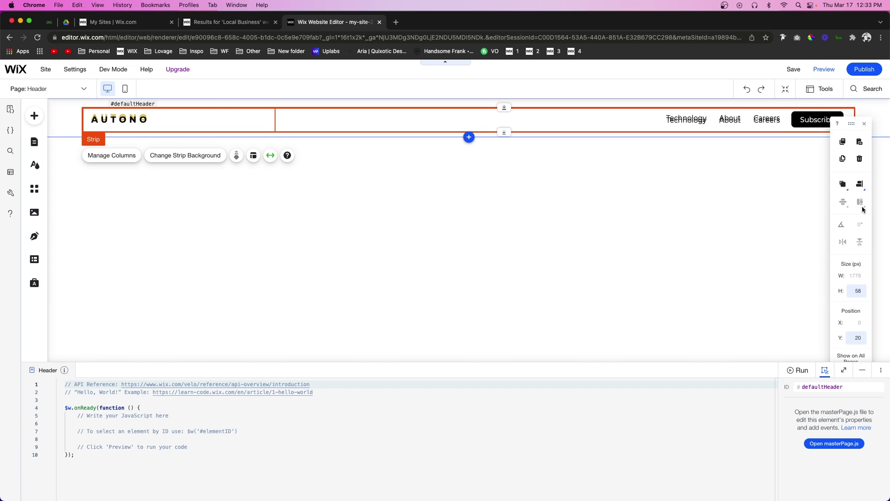
pyautogui.moveTo(860, 184)
pyautogui.click(841, 201)
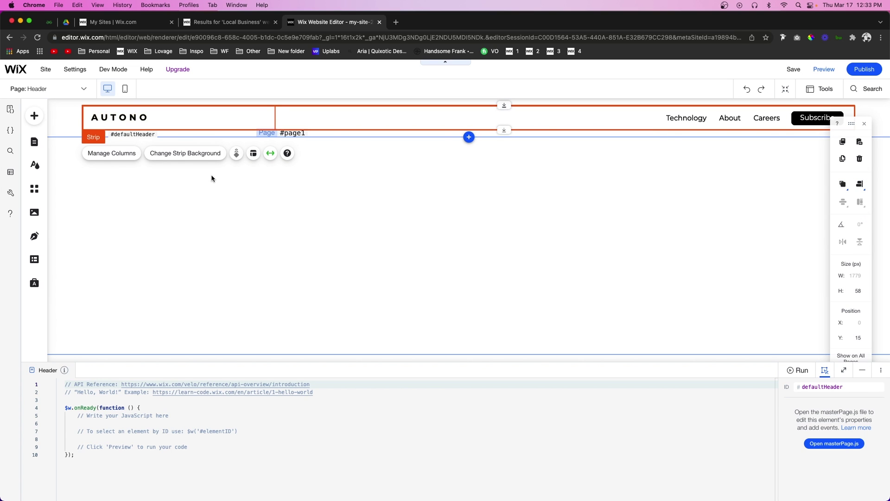
# - Switch to the Home page and give the blank strip above the Vision section 0% background opacity and a height of 100 px
pyautogui.click(63, 90)
pyautogui.click(45, 116)
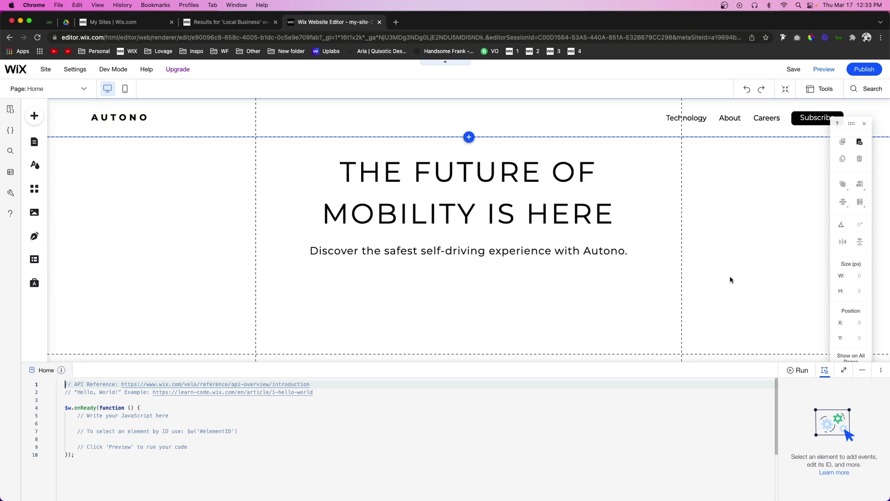
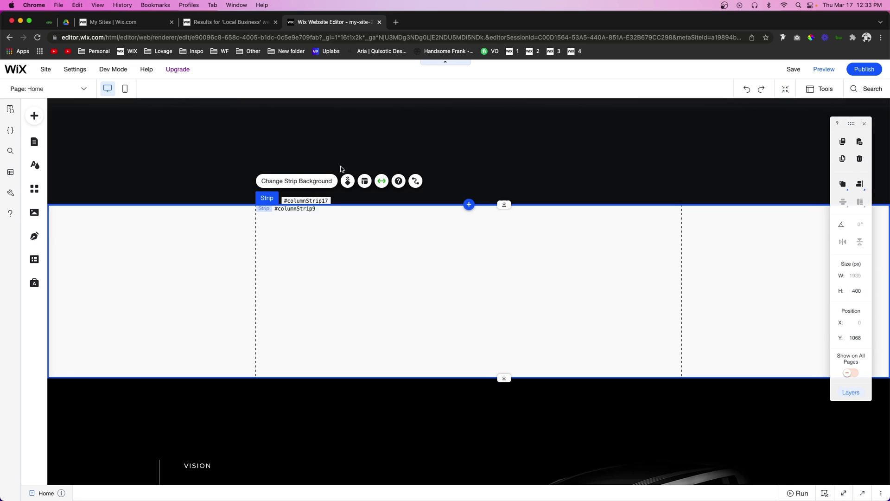
pyautogui.click(291, 181)
pyautogui.click(188, 235)
pyautogui.doubleClick(213, 245)
pyautogui.write('0')
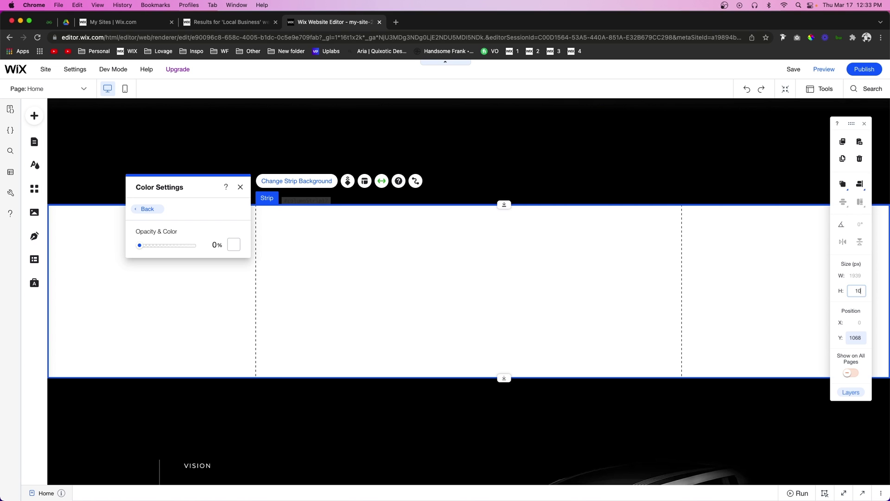
pyautogui.press('Return')
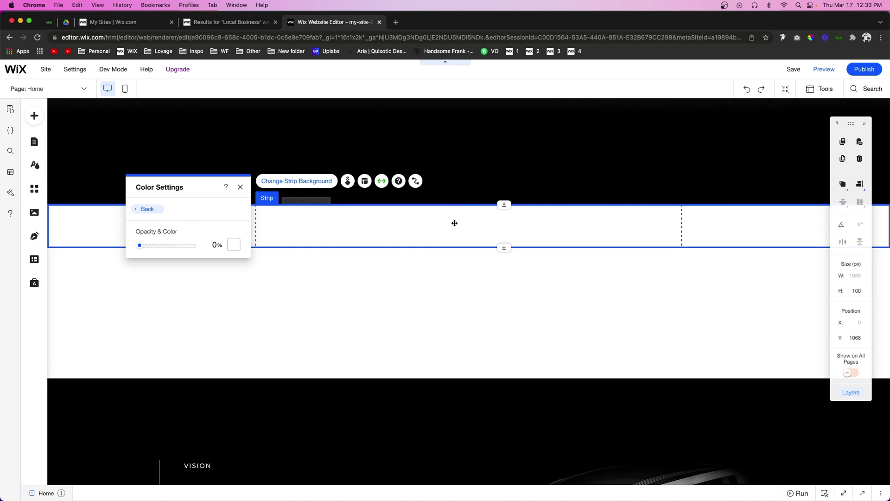
# - Move the transparent strip over the lower part of the hero image at Y 741, and move the Vision strip up to Y 1068
pyautogui.scroll(3, 445, 260)
pyautogui.moveTo(423, 357); pyautogui.dragTo(421, 217)
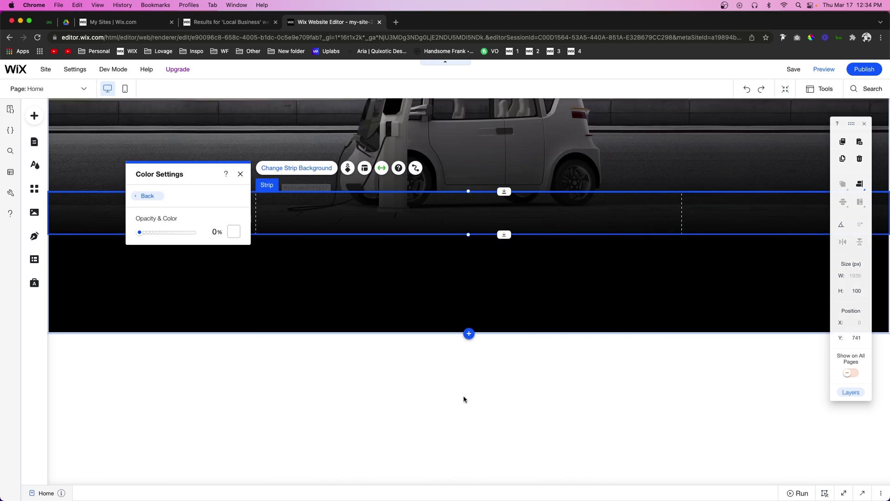
pyautogui.scroll(-3, 464, 399)
pyautogui.click(455, 363)
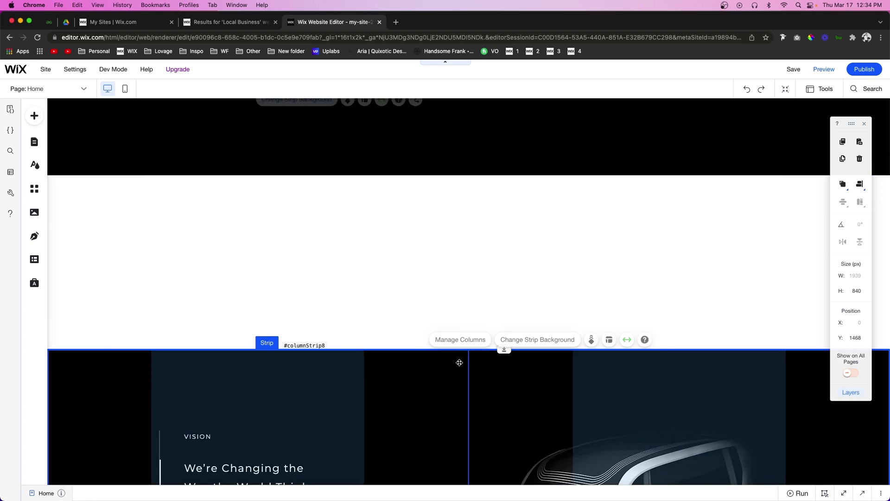
pyautogui.moveTo(500, 353); pyautogui.dragTo(482, 143)
pyautogui.scroll(10, 483, 143)
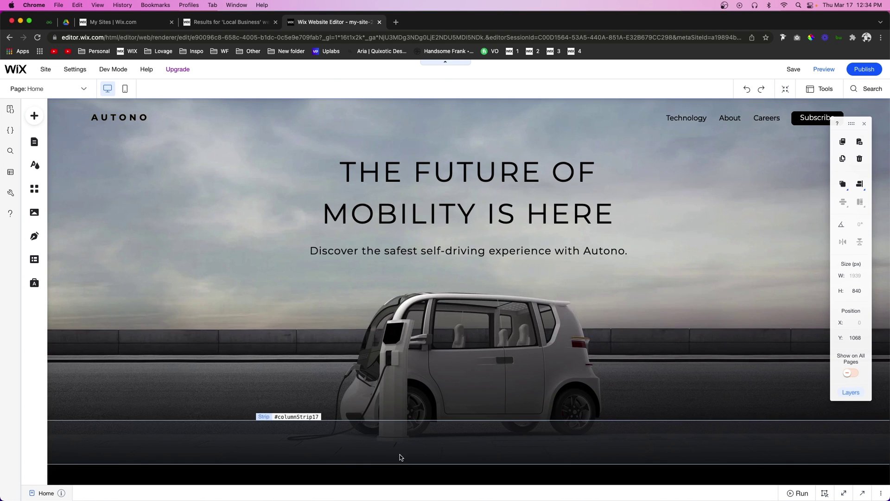
# - Set the ID of the transparent strip over the lower part of the hero image to transitionStrip
pyautogui.click(390, 443)
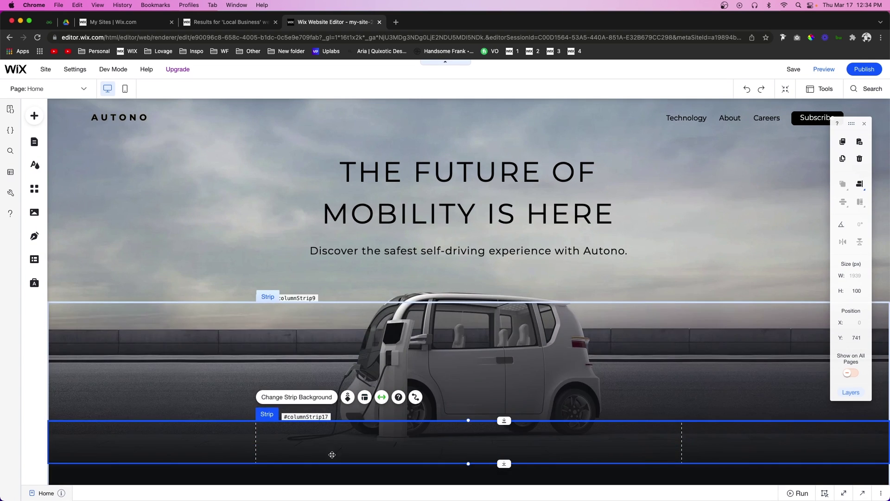
pyautogui.scroll(-3, 334, 443)
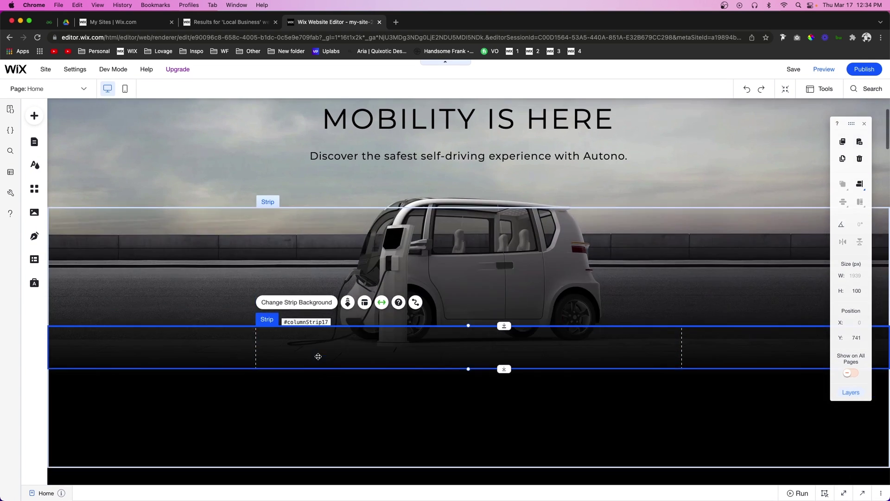
pyautogui.scroll(3, 309, 348)
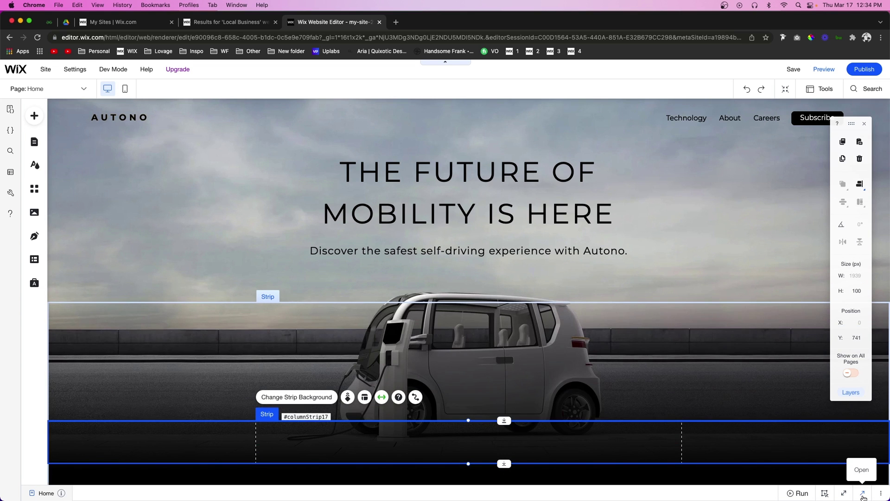
pyautogui.click(864, 495)
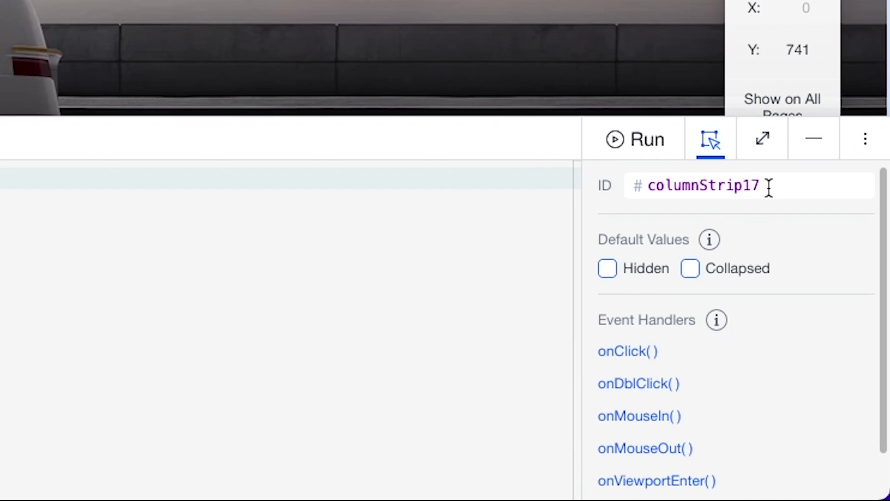
pyautogui.doubleClick(845, 387)
pyautogui.write('tran')
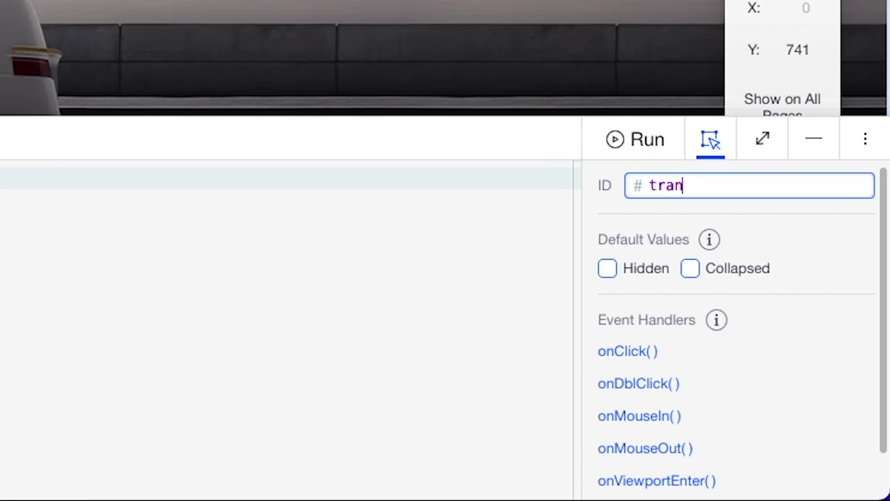
pyautogui.write('sitionS')
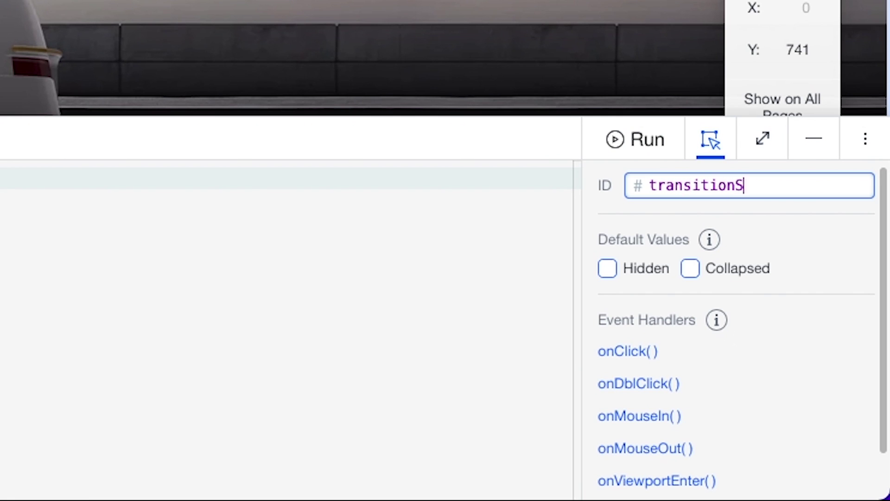
pyautogui.write('trip')
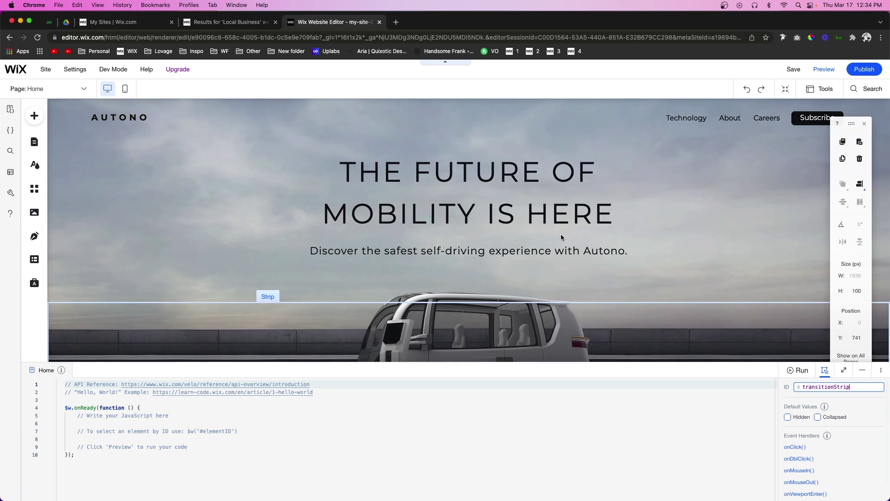
pyautogui.scroll(-5, 390, 263)
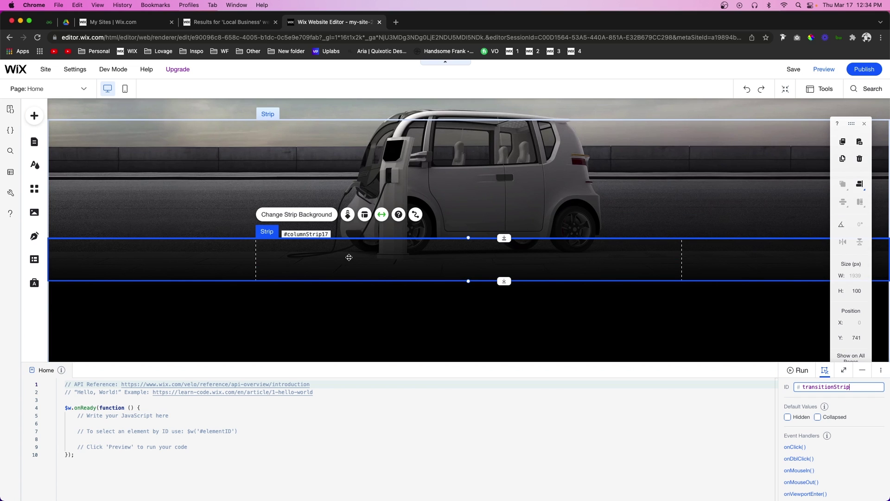
pyautogui.write('ip')
pyautogui.press('Return')
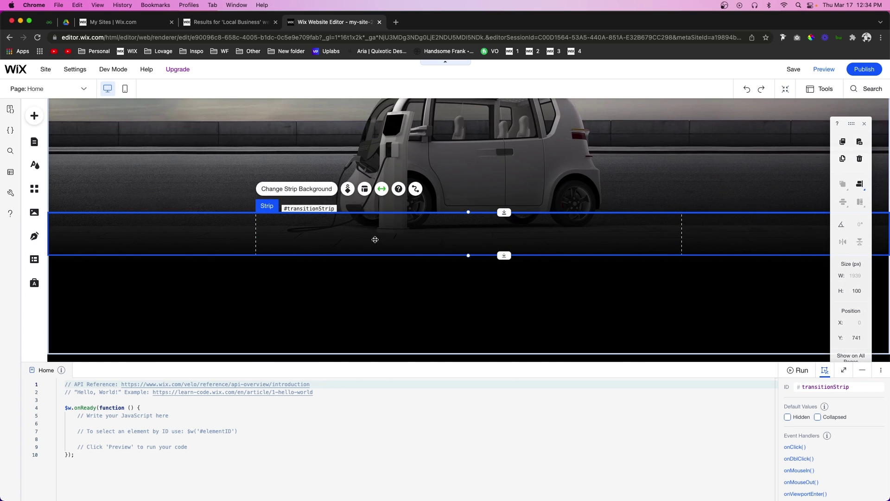
# - Duplicate the transparent strip by copy and paste, and place the copy higher over the hero image at Y 626
pyautogui.rightClick(366, 239)
pyautogui.click(393, 247)
pyautogui.rightClick(311, 268)
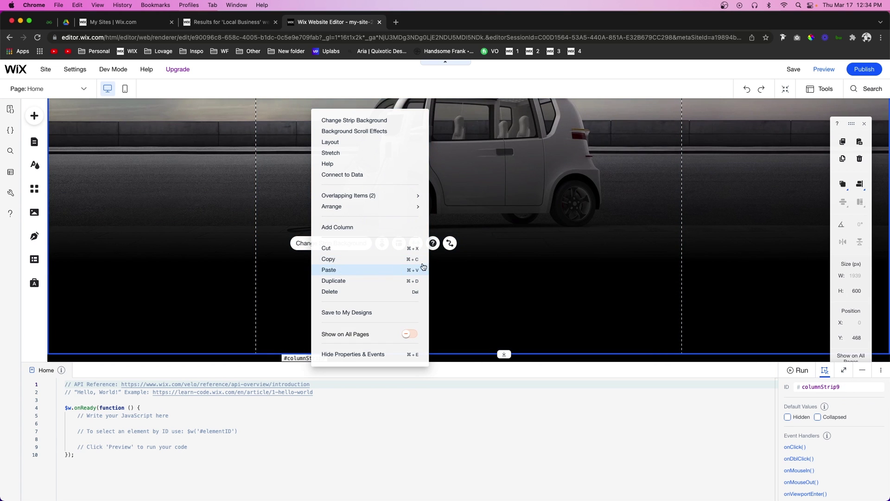
pyautogui.click(423, 269)
pyautogui.moveTo(341, 288); pyautogui.dragTo(340, 184)
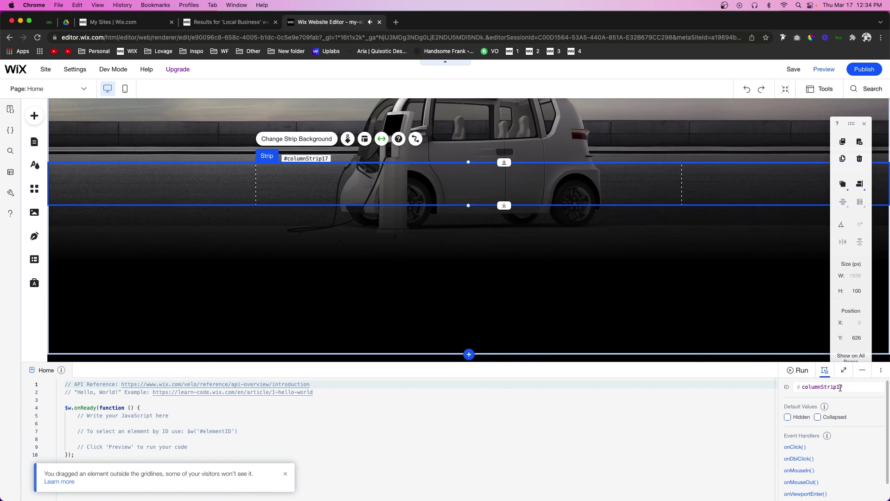
# - Set the ID of the copied transparent strip to returnStrip
pyautogui.doubleClick(840, 388)
pyautogui.write('return')
pyautogui.write('Strip')
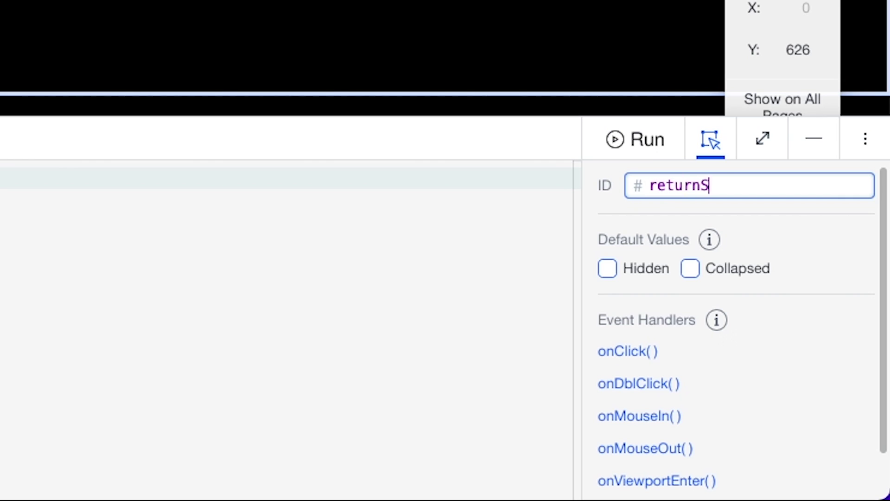
pyautogui.press('Return')
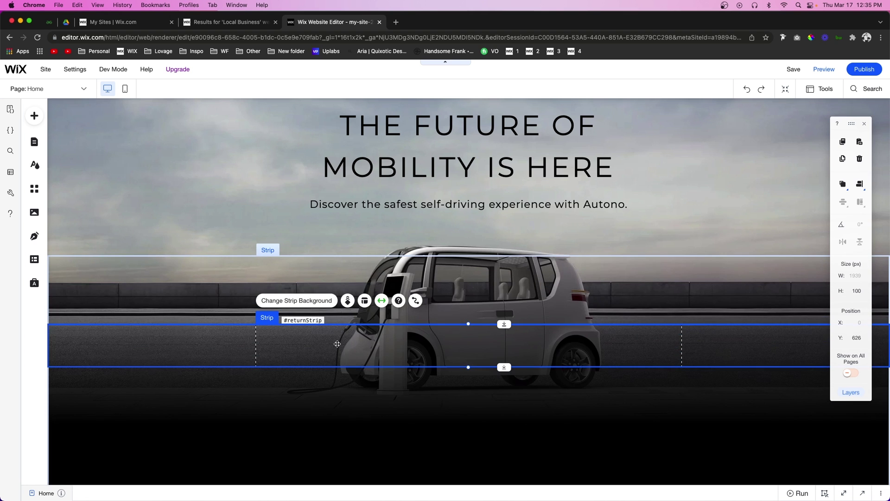
# - Move the transitionStrip down to the start of the Vision section at Y 1068
pyautogui.scroll(-3, 403, 385)
pyautogui.scroll(4, 371, 299)
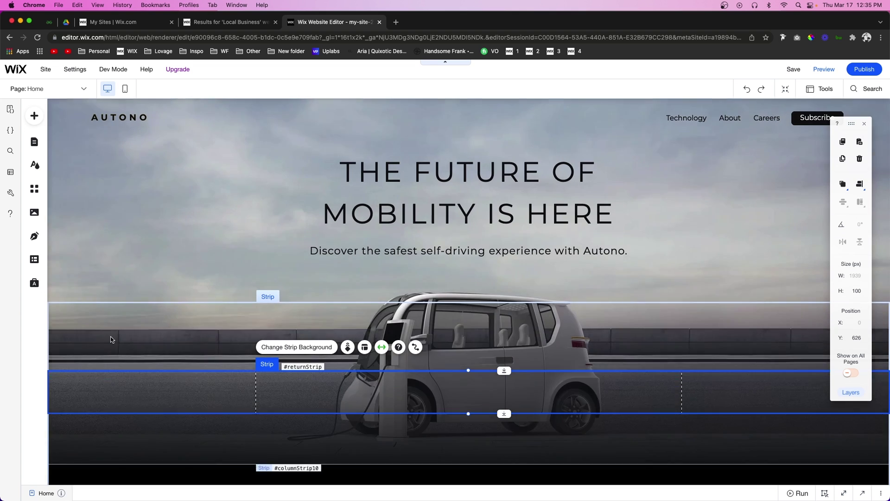
pyautogui.scroll(-3, 392, 392)
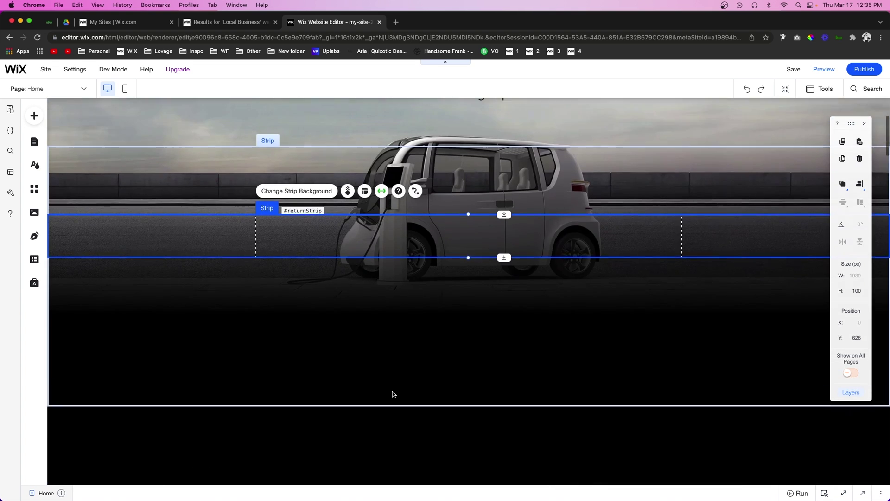
pyautogui.scroll(3, 393, 391)
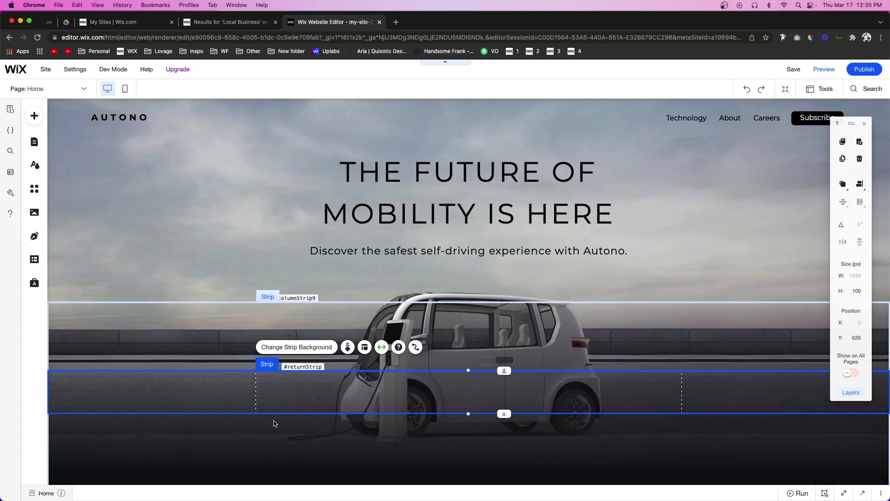
pyautogui.click(267, 440)
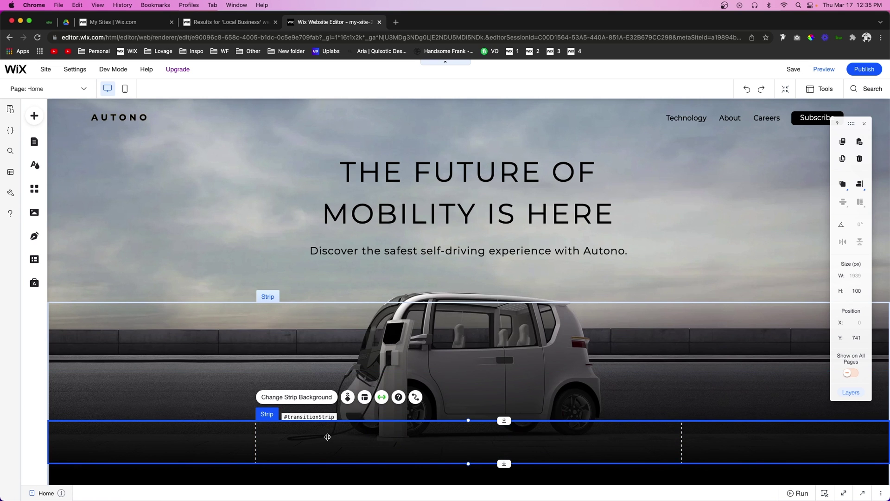
pyautogui.scroll(-5, 327, 437)
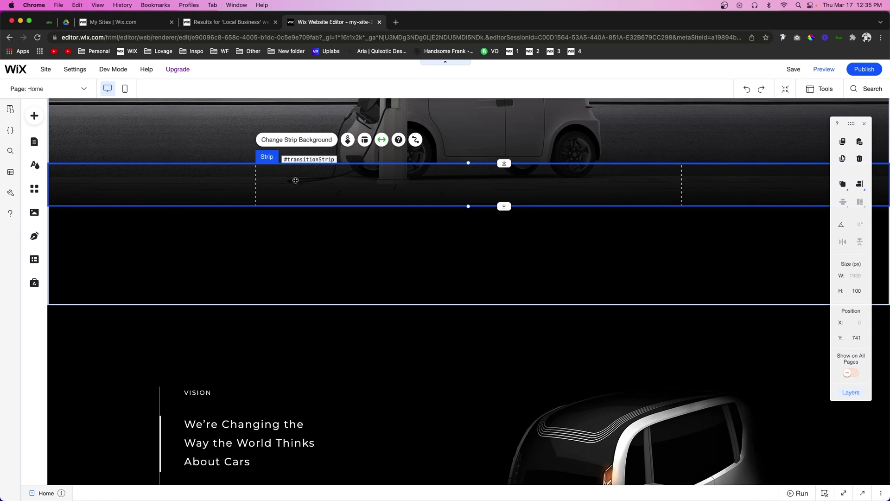
pyautogui.moveTo(296, 179); pyautogui.dragTo(280, 323)
# - Review where transitionStrip and returnStrip sit between the hero image and the Vision section
pyautogui.scroll(6, 429, 336)
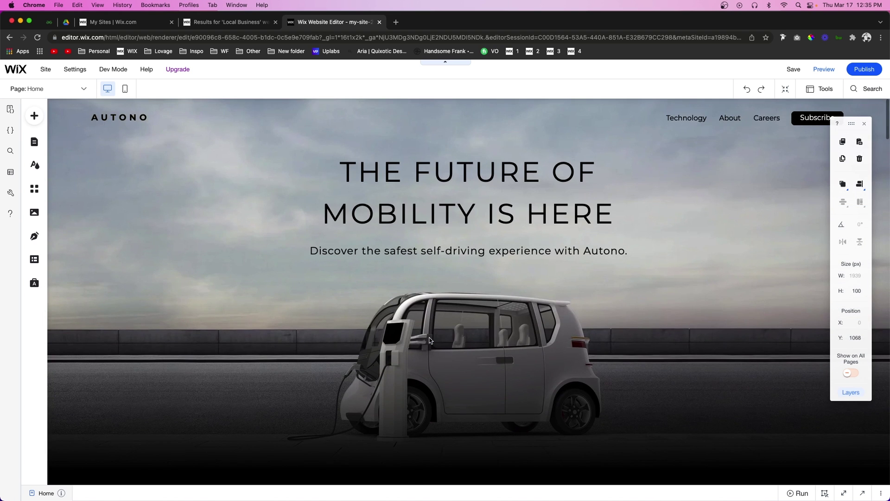
pyautogui.scroll(-5, 430, 339)
pyautogui.scroll(-2, 430, 340)
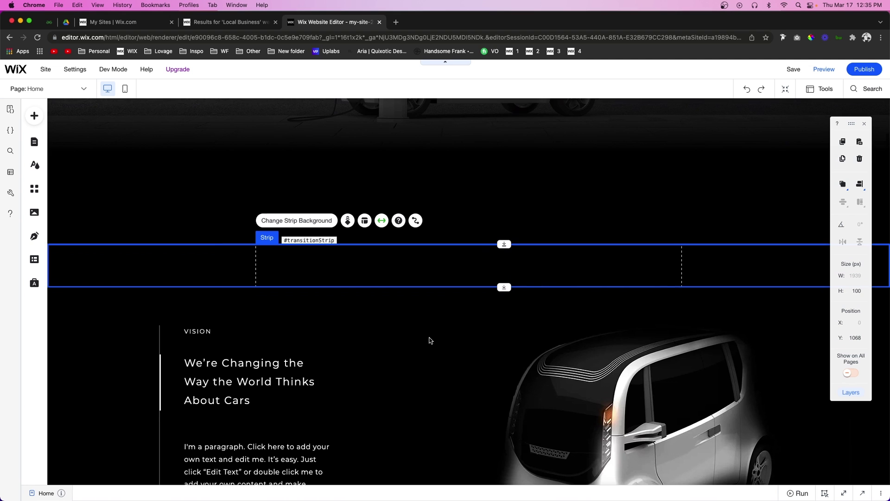
pyautogui.scroll(2, 430, 340)
pyautogui.scroll(-3, 429, 340)
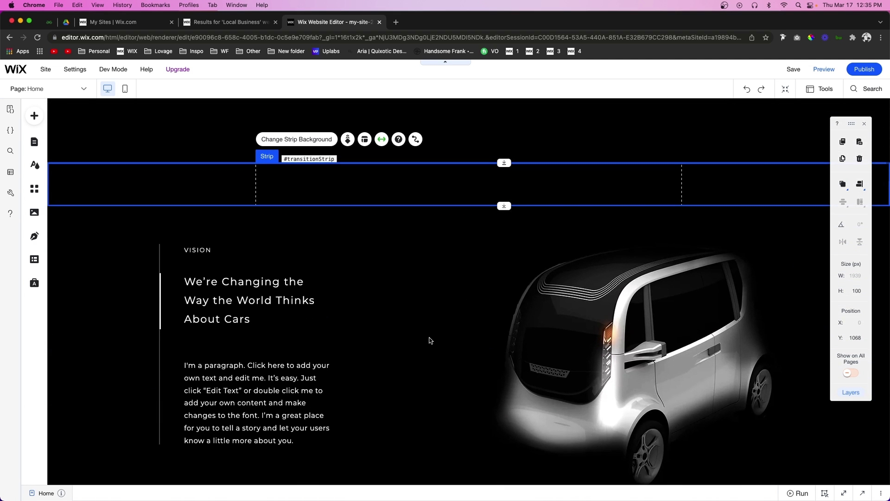
pyautogui.scroll(7, 430, 340)
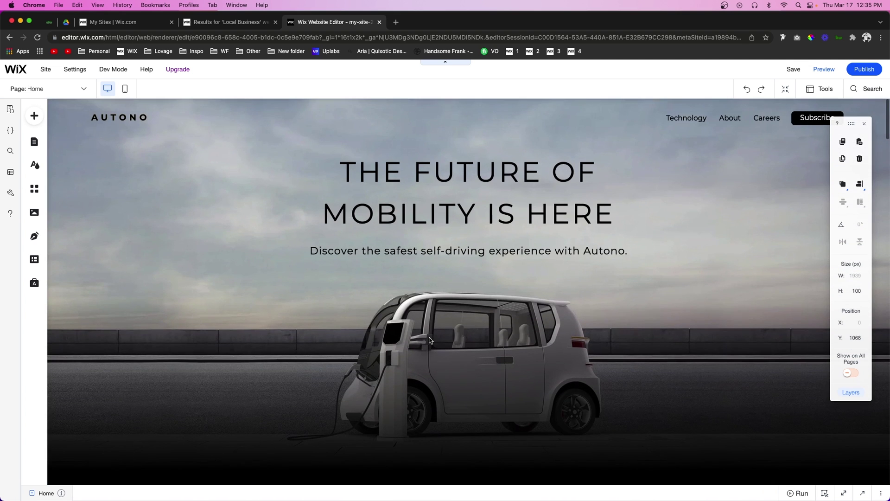
pyautogui.click(264, 324)
pyautogui.scroll(-2, 264, 325)
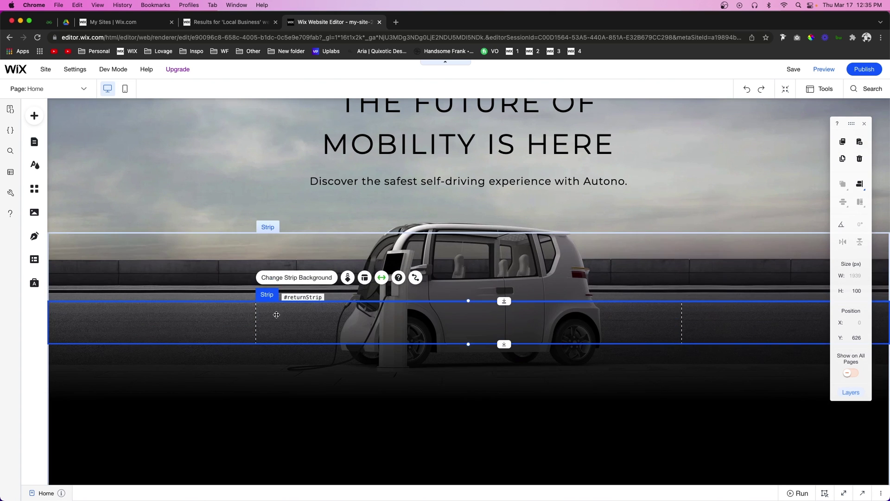
pyautogui.scroll(3, 491, 310)
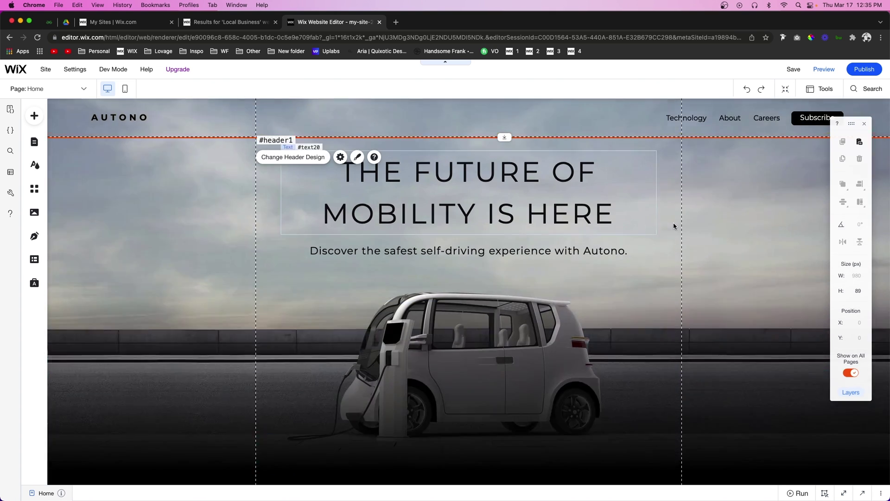
# - Open the Home page code and delete the two reference comment lines at its beginning
pyautogui.click(674, 225)
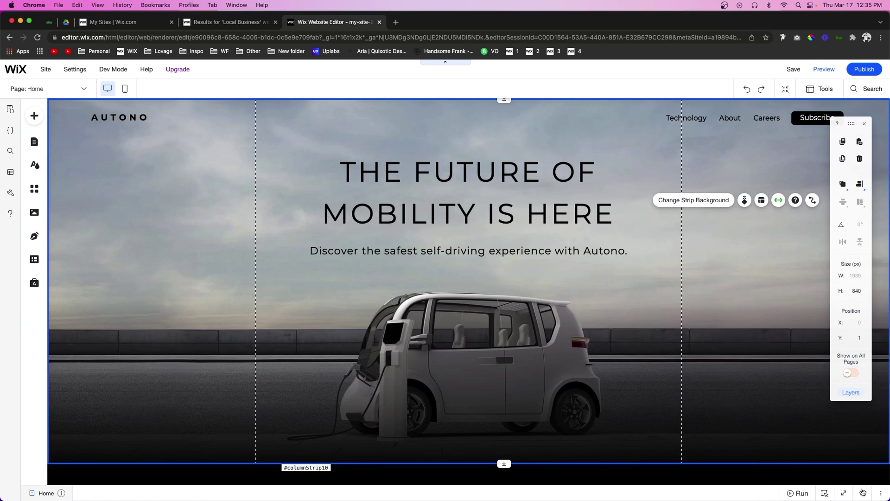
pyautogui.click(862, 493)
pyautogui.click(324, 393)
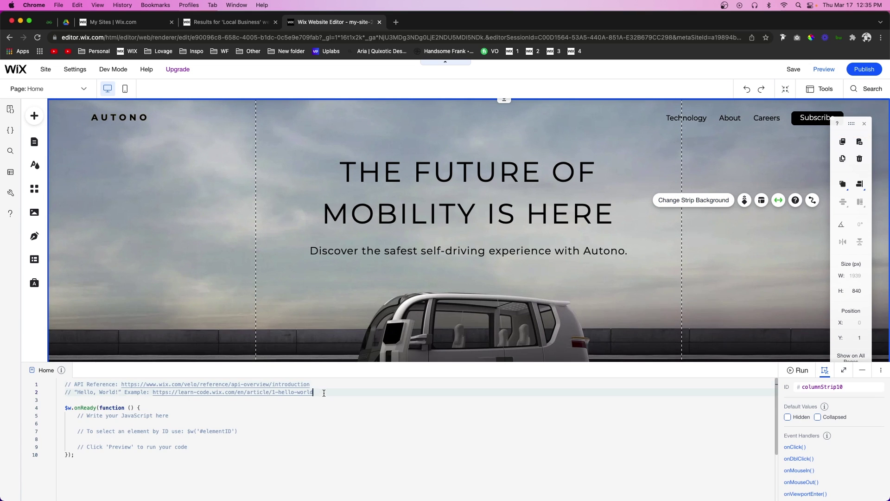
pyautogui.moveTo(324, 393); pyautogui.dragTo(65, 384)
pyautogui.press('BackSpace')
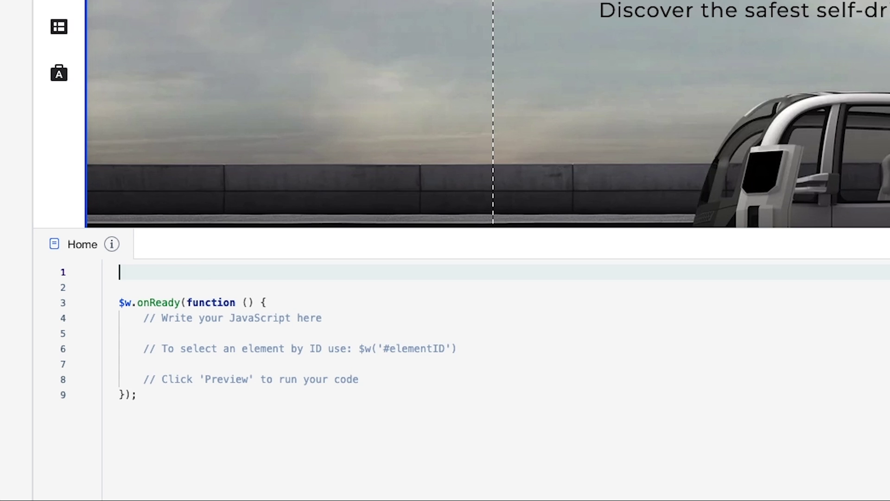
# - Add $w('#newHeader').hide(); as the first code line and clear the placeholder comments inside the onReady function
pyautogui.write('$')
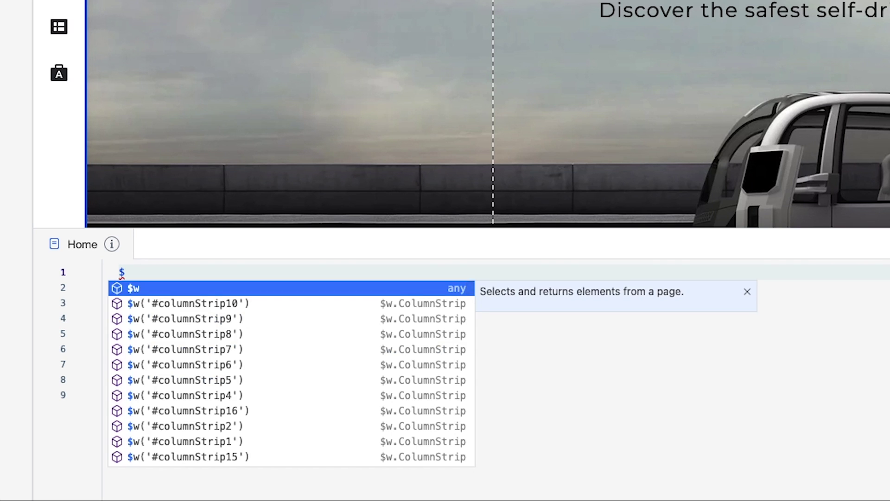
pyautogui.write('w(')
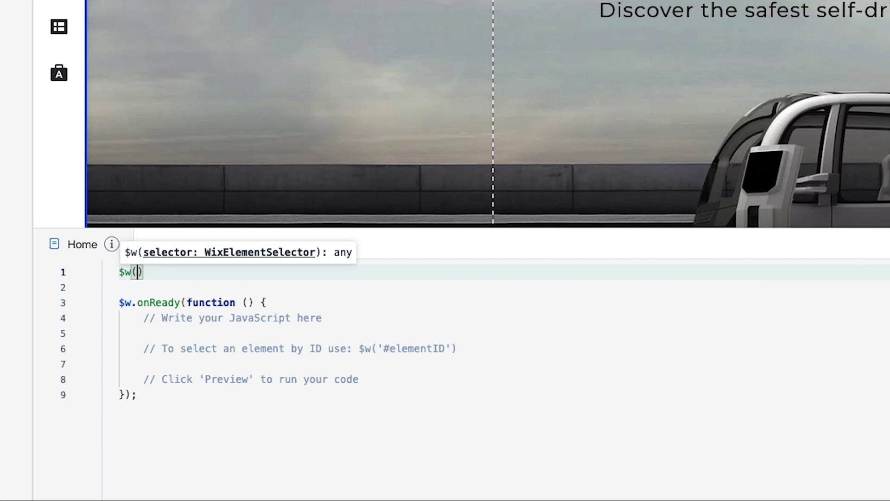
pyautogui.write("'#")
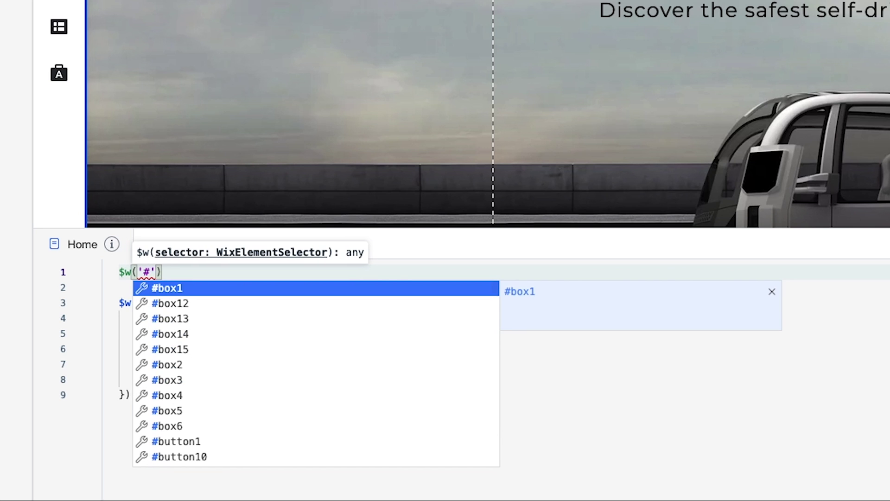
pyautogui.write('ne')
pyautogui.press('Return')
pyautogui.press('End')
pyautogui.write('.hide')
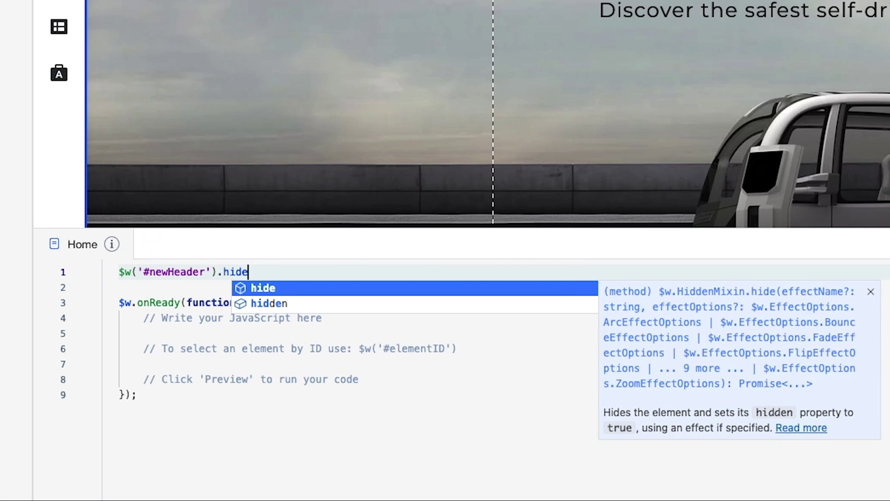
pyautogui.press('Escape')
pyautogui.write('();')
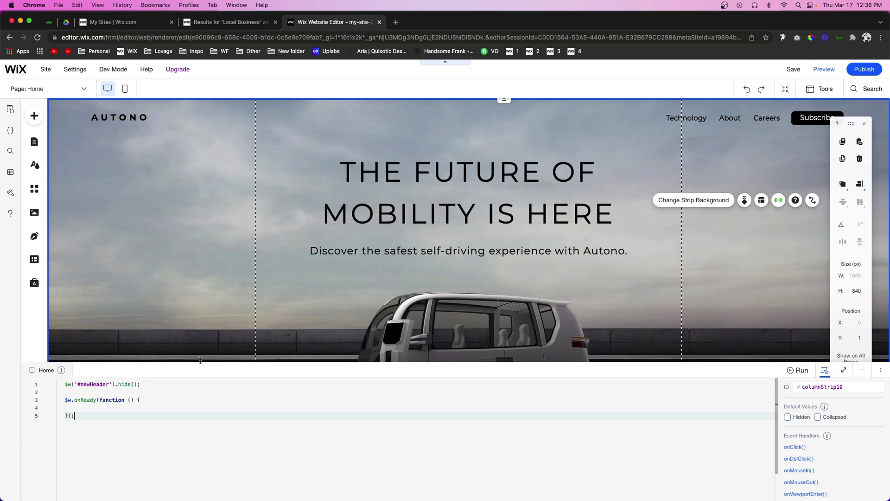
# - Add an onViewportEnter event handler to the transitionStrip, keeping the suggested function name
pyautogui.scroll(-8, 302, 293)
pyautogui.scroll(-5, 302, 296)
pyautogui.click(268, 236)
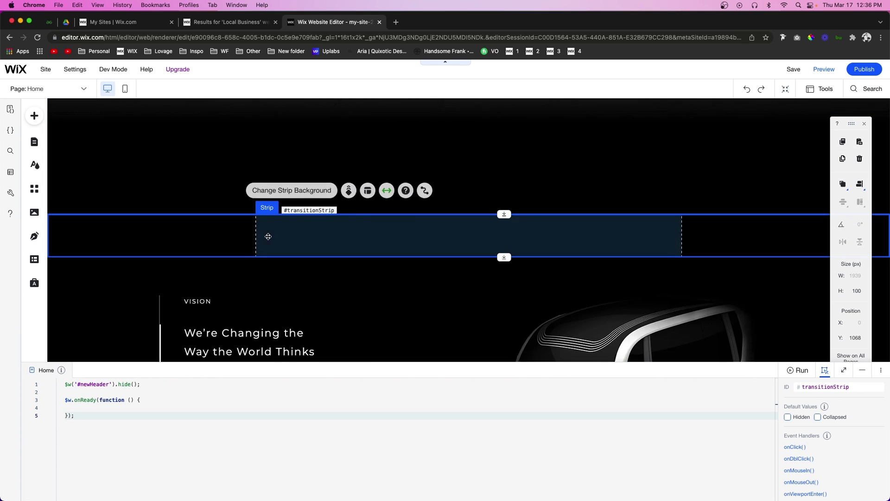
pyautogui.scroll(-1, 846, 455)
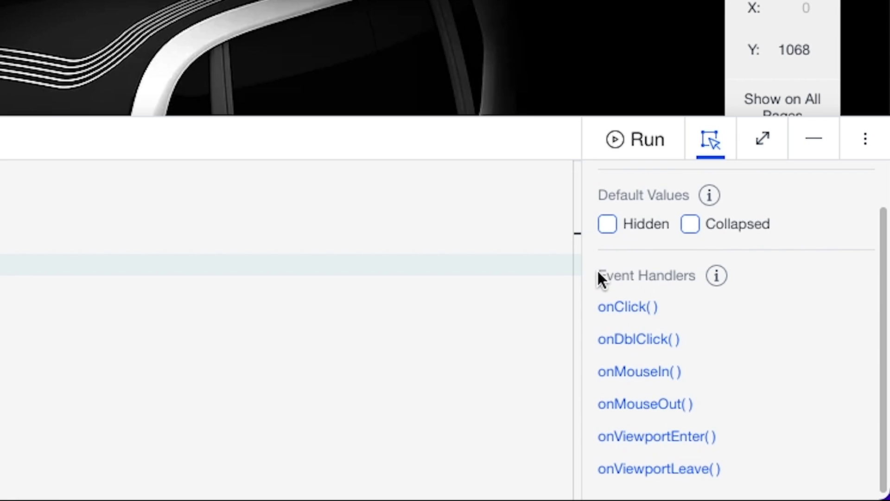
pyautogui.click(677, 440)
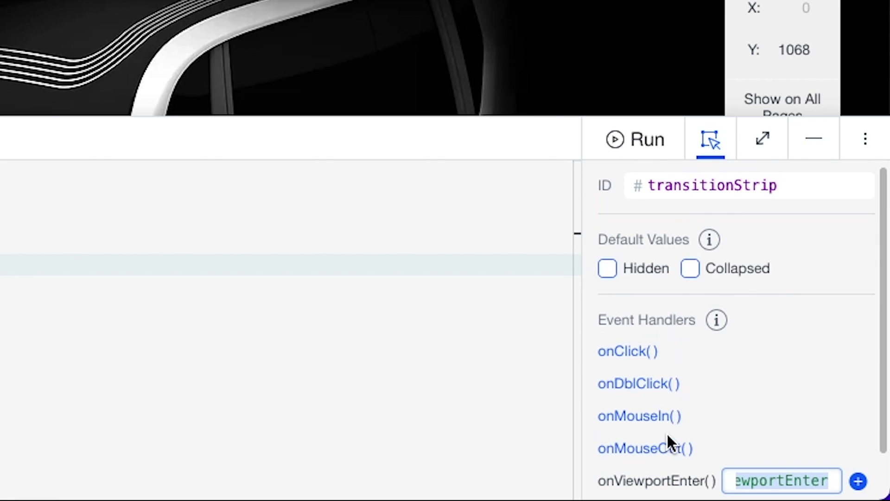
pyautogui.click(864, 484)
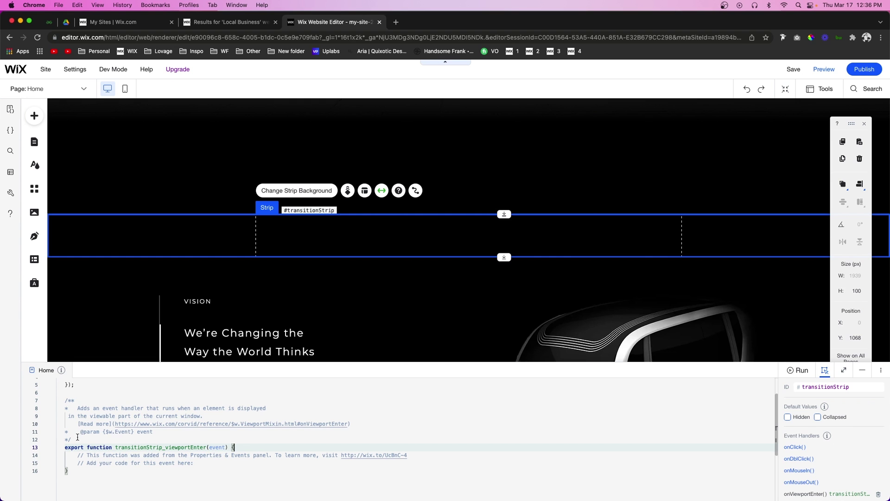
# - Delete the description comment block above the transitionStrip_viewportEnter function and the placeholder comments inside it
pyautogui.moveTo(132, 381); pyautogui.dragTo(107, 299)
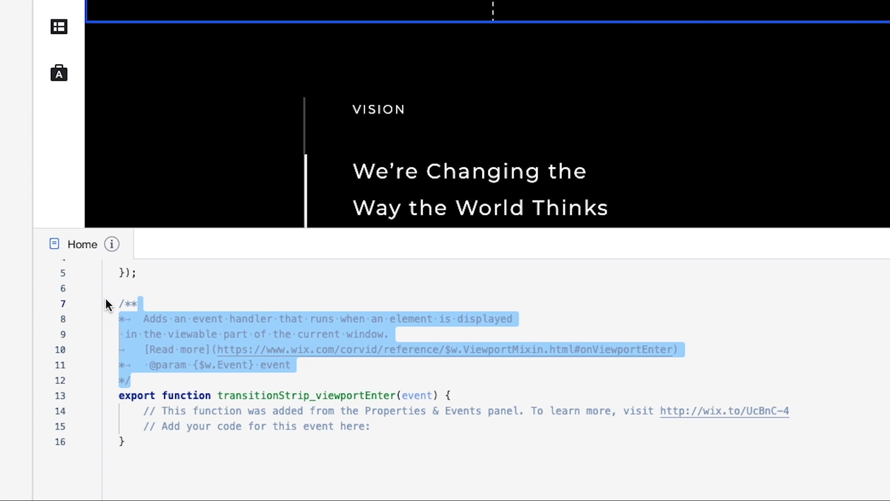
pyautogui.press('BackSpace')
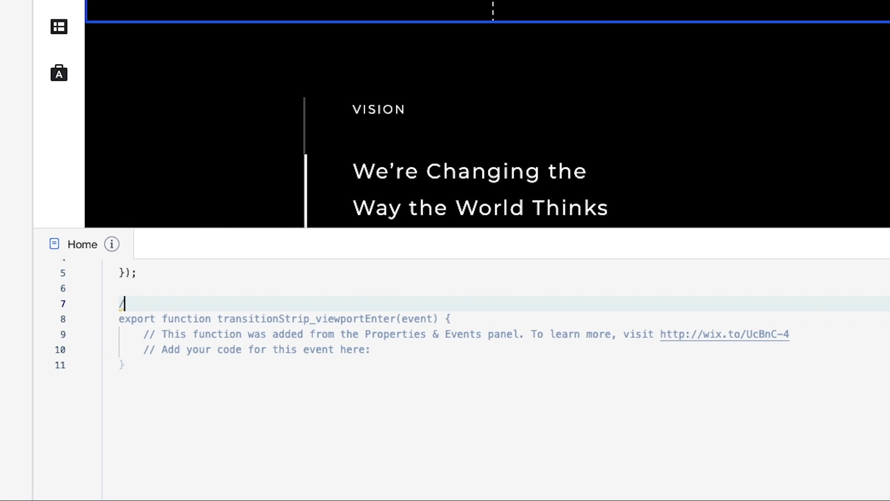
pyautogui.press('BackSpace')
pyautogui.moveTo(371, 349); pyautogui.dragTo(143, 334)
pyautogui.press('BackSpace')
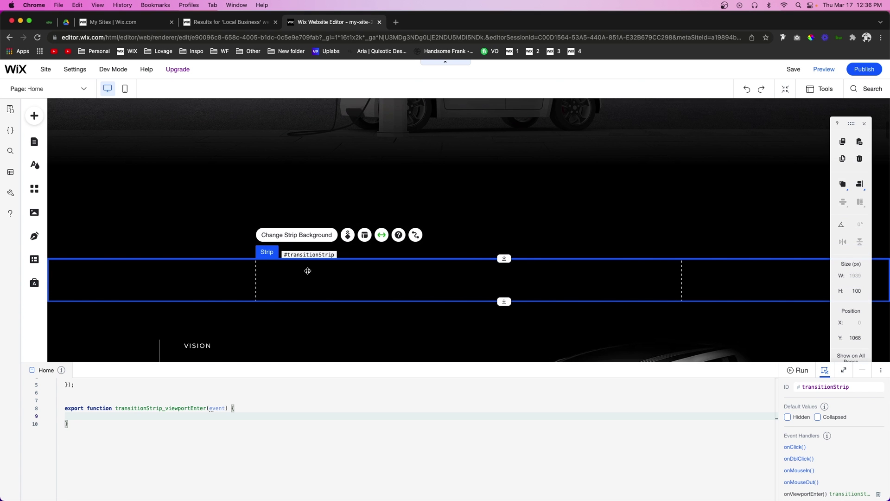
pyautogui.scroll(10, 563, 229)
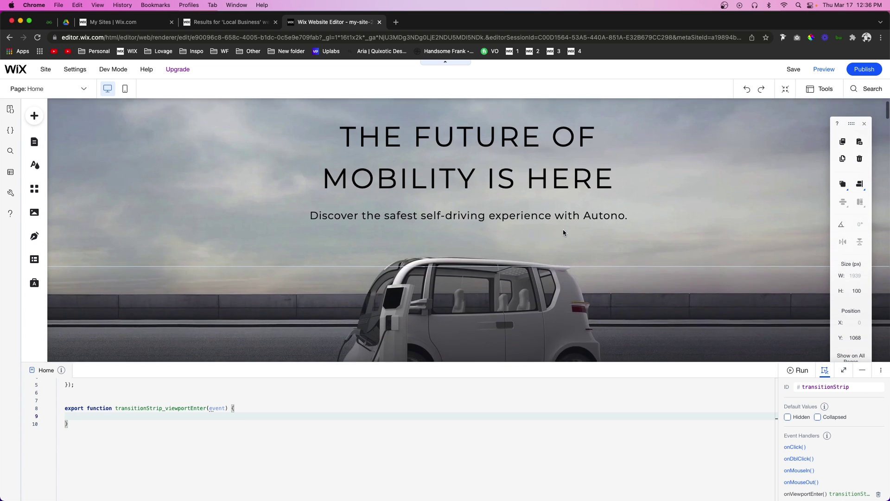
pyautogui.scroll(-8, 563, 229)
pyautogui.scroll(-3, 564, 232)
pyautogui.scroll(6, 564, 232)
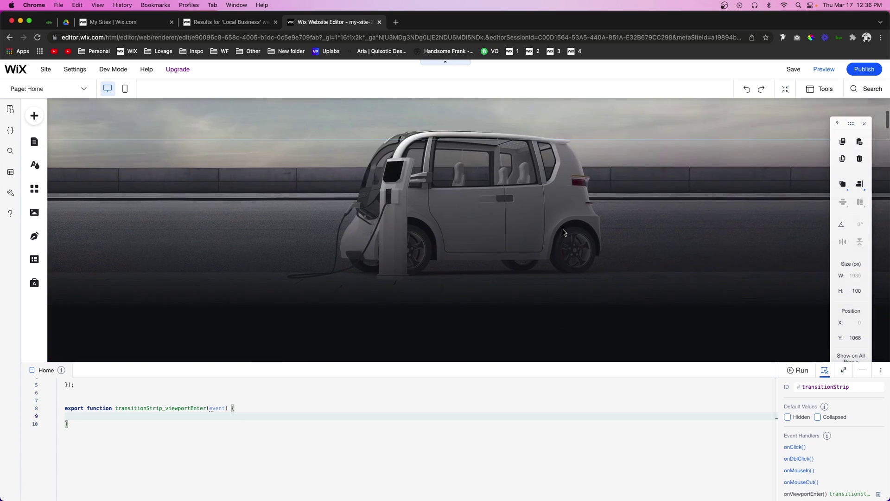
pyautogui.scroll(-7, 564, 232)
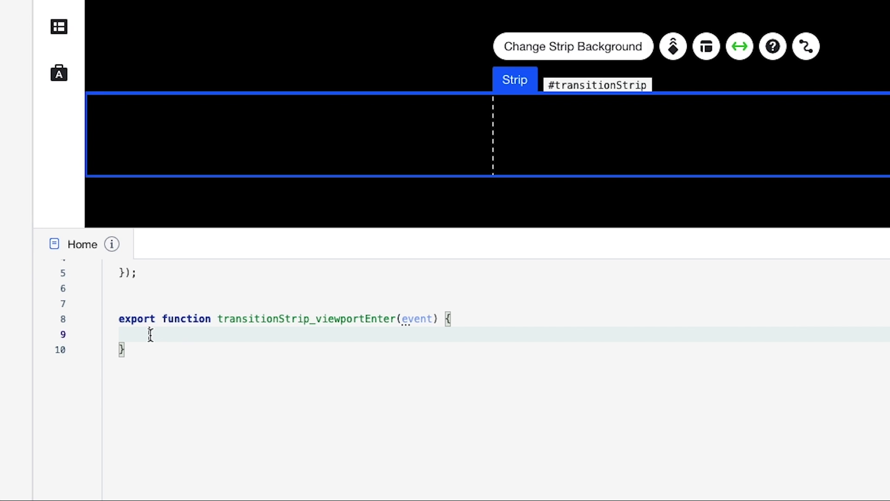
# - Add $w('#newHeader').show(); as the first line inside the transitionStrip_viewportEnter function
pyautogui.write('$')
pyautogui.press('Return')
pyautogui.write('(')
pyautogui.write("'#new")
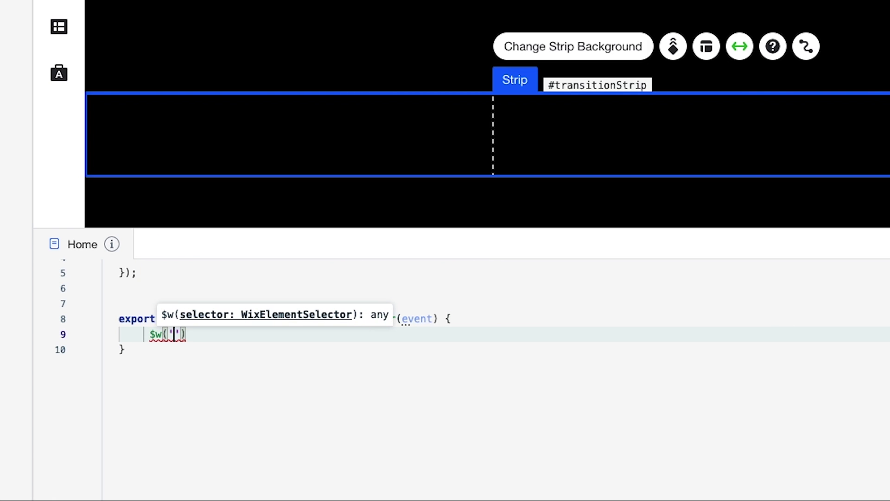
pyautogui.press('Return')
pyautogui.press('End')
pyautogui.write('.s')
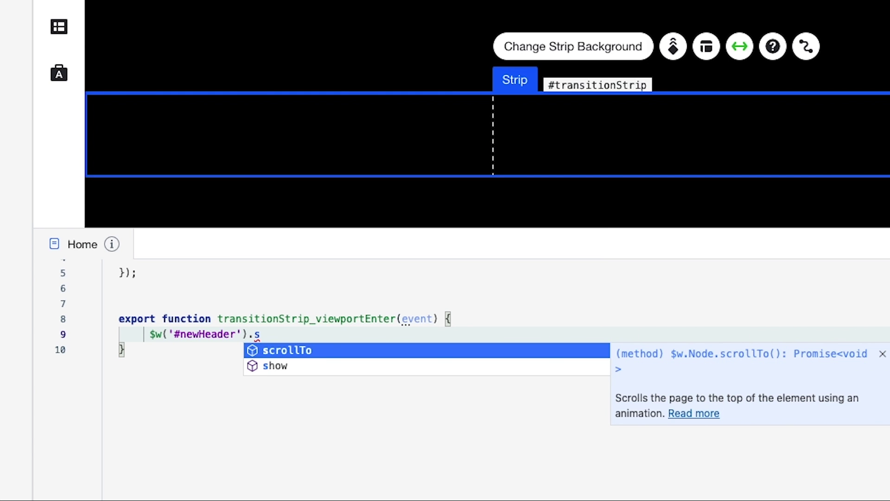
pyautogui.write('how')
pyautogui.press('Escape')
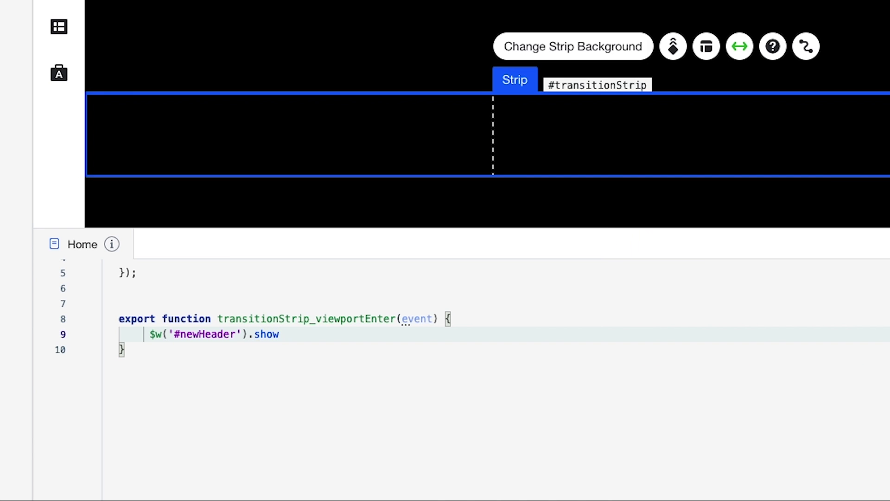
pyautogui.write('()')
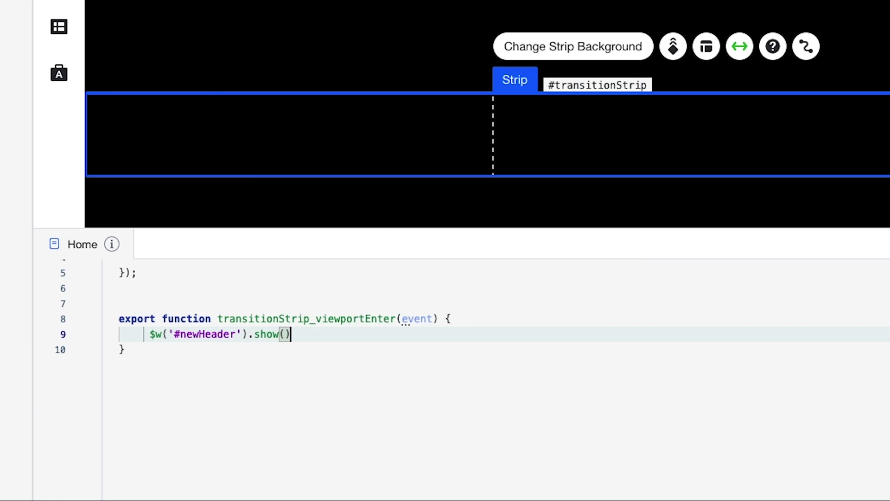
pyautogui.write(';')
# - Add $w('#defaultHeader').hide("fade"); as the second line inside the transitionStrip_viewportEnter function
pyautogui.press('Return')
pyautogui.write('$w')
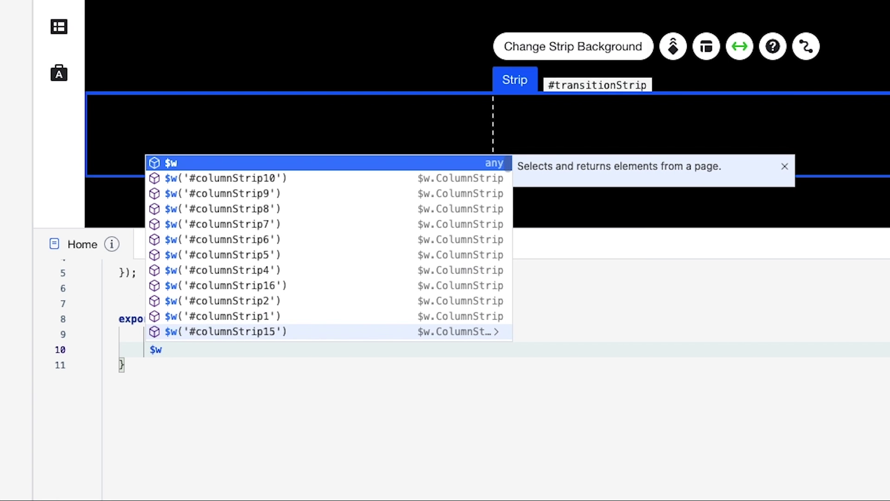
pyautogui.press('Escape')
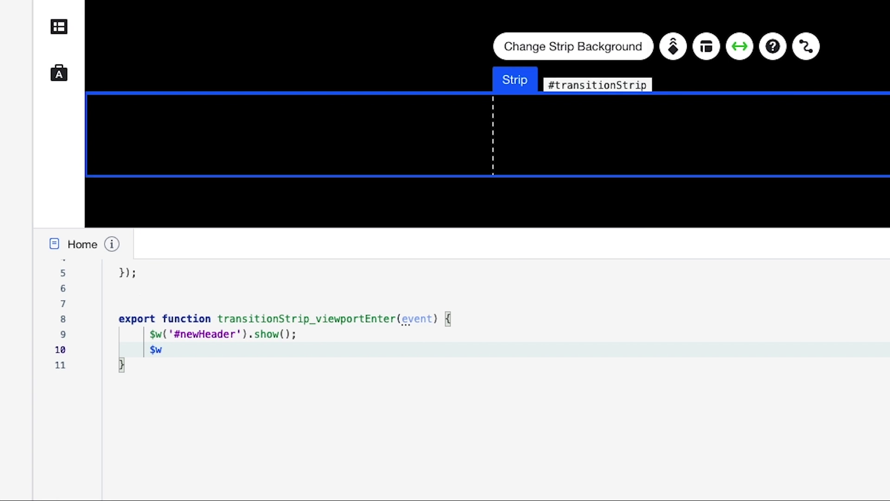
pyautogui.write("('#")
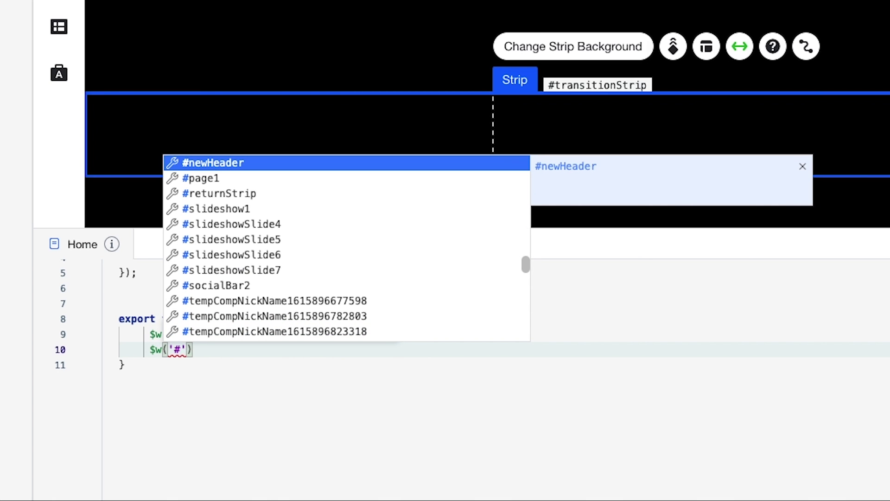
pyautogui.write('de')
pyautogui.press('Return')
pyautogui.press('End')
pyautogui.write('.hide')
pyautogui.press('Return')
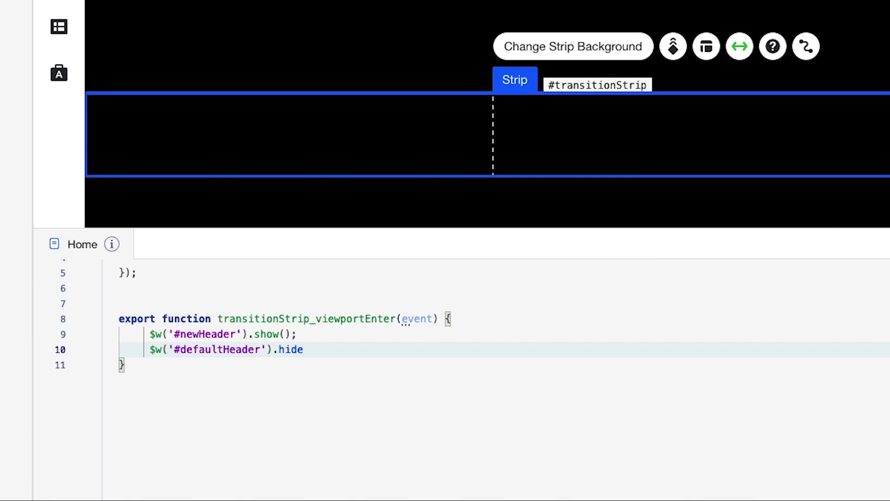
pyautogui.write('(')
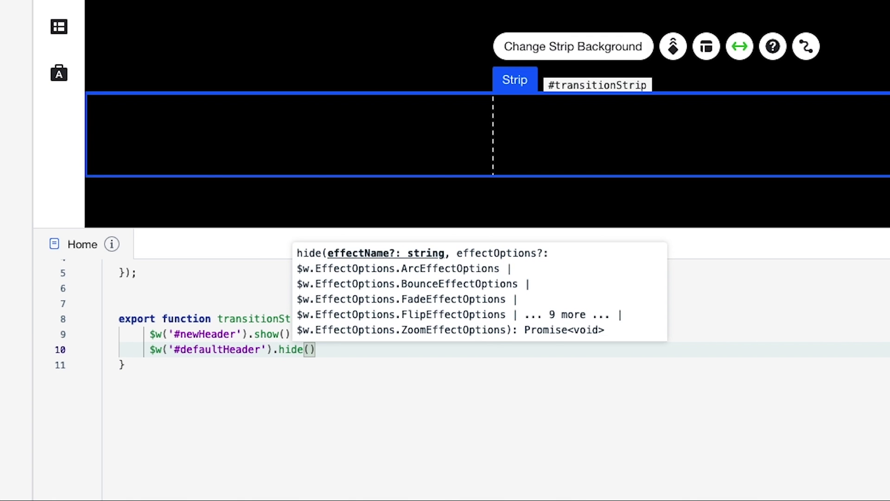
pyautogui.write('"fade')
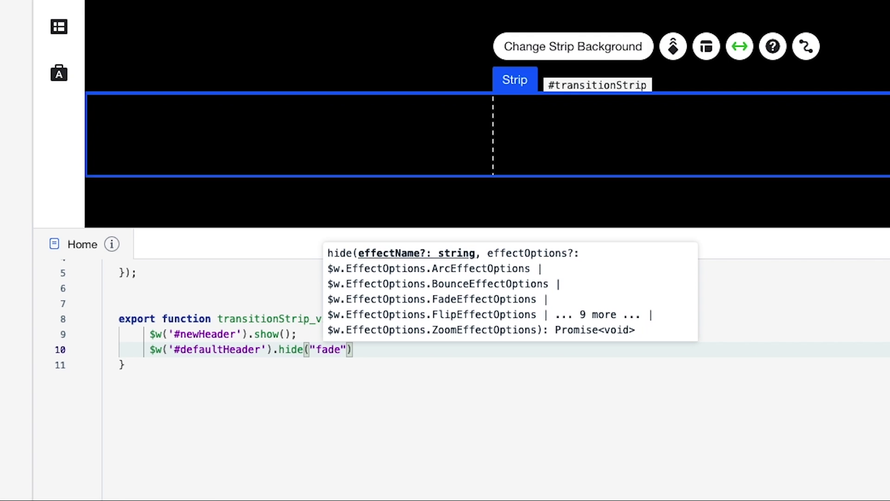
pyautogui.write('")')
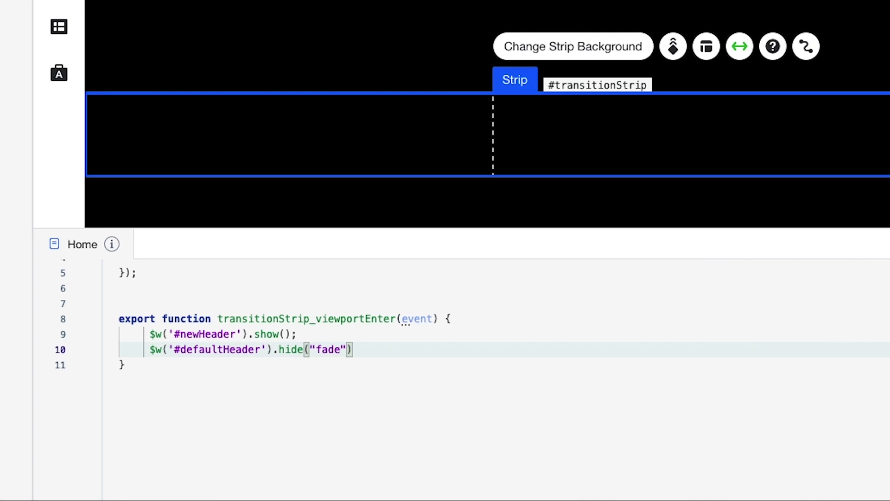
pyautogui.write(';')
pyautogui.click(405, 337)
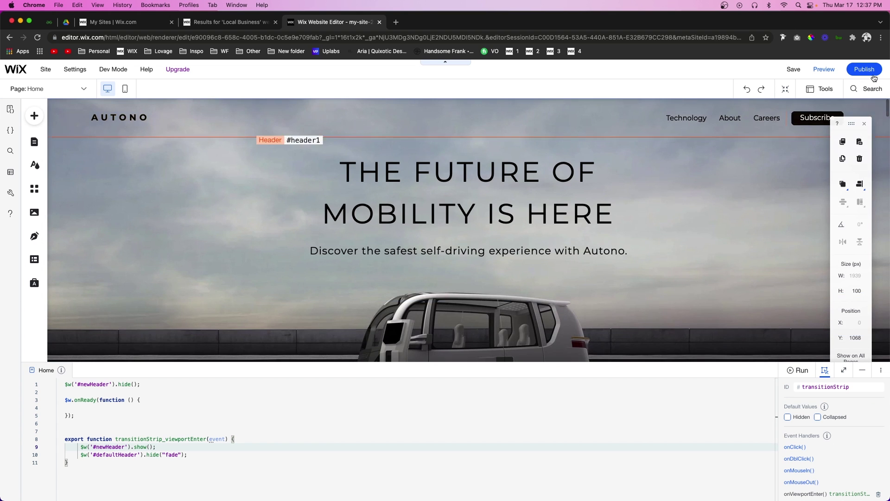
# - Preview the site, check how the header changes when scrolling to the Vision section and back, and return to the editor
pyautogui.click(819, 70)
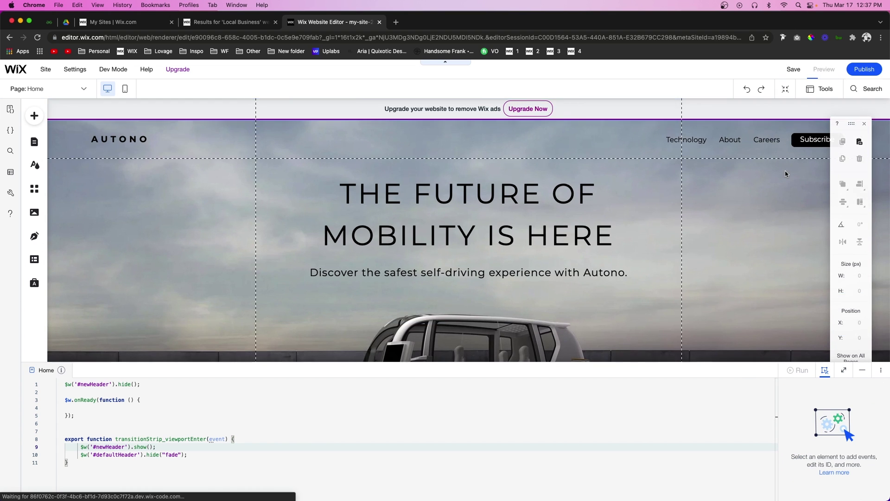
pyautogui.scroll(-5, 715, 185)
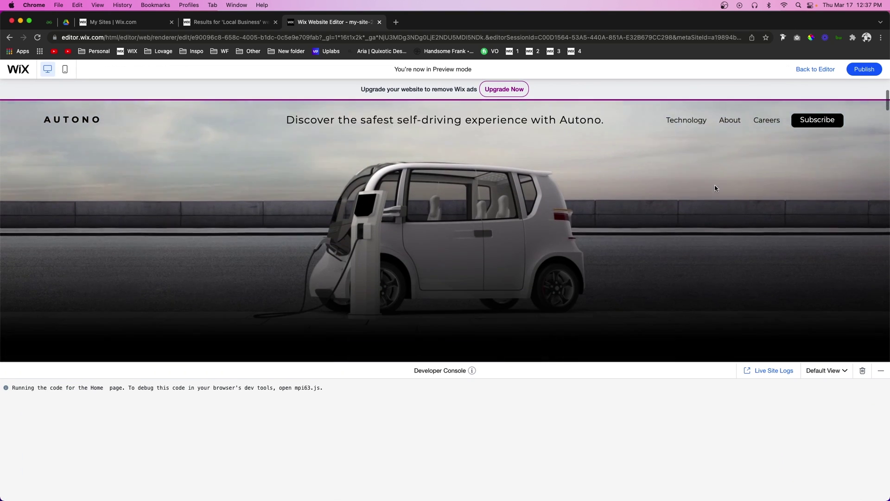
pyautogui.scroll(-5, 714, 187)
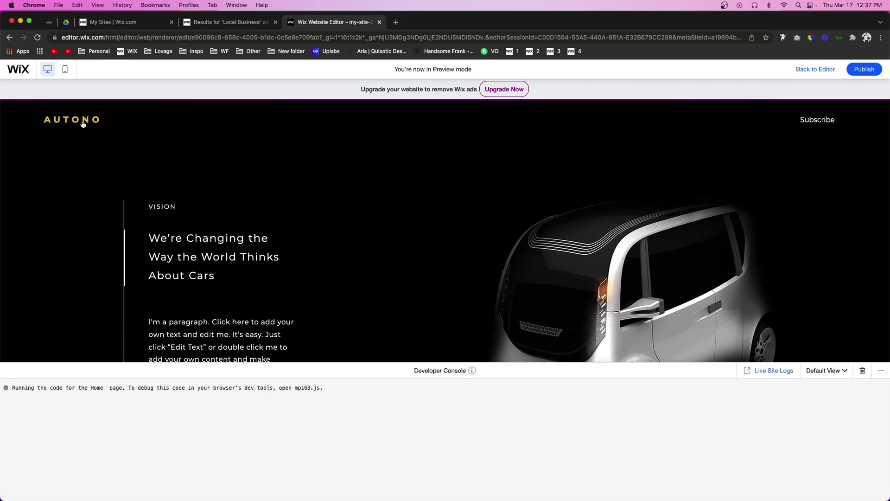
pyautogui.scroll(10, 516, 205)
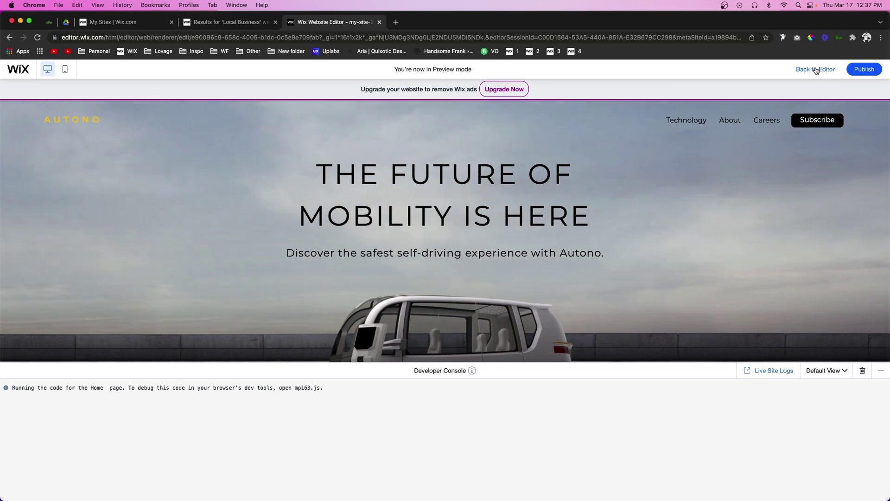
pyautogui.scroll(-5, 735, 176)
pyautogui.scroll(8, 736, 176)
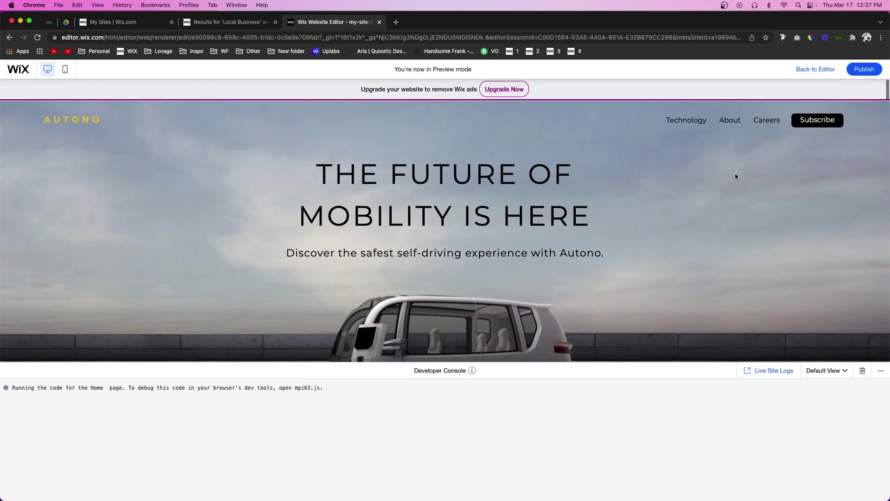
pyautogui.click(813, 71)
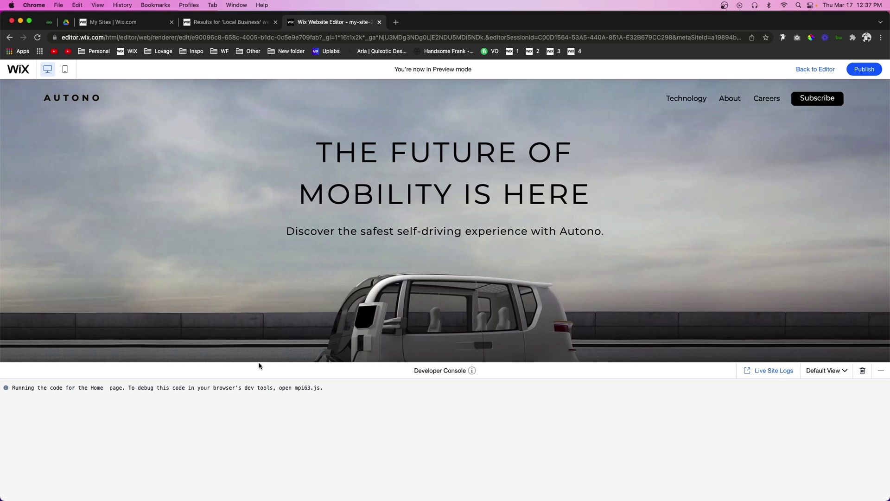
# - Add an onViewportEnter event handler to the returnStrip over the hero image, keeping the suggested function name
pyautogui.scroll(3, 275, 165)
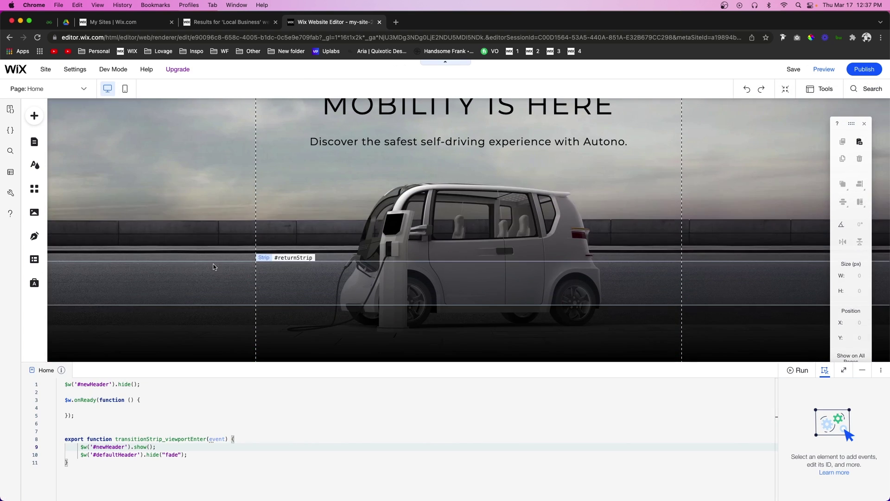
pyautogui.scroll(-1, 215, 264)
pyautogui.click(254, 255)
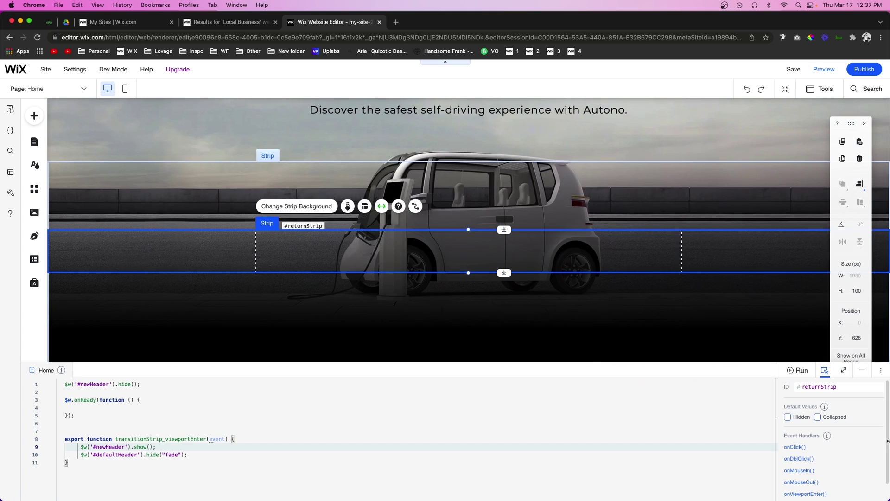
pyautogui.scroll(-1, 817, 437)
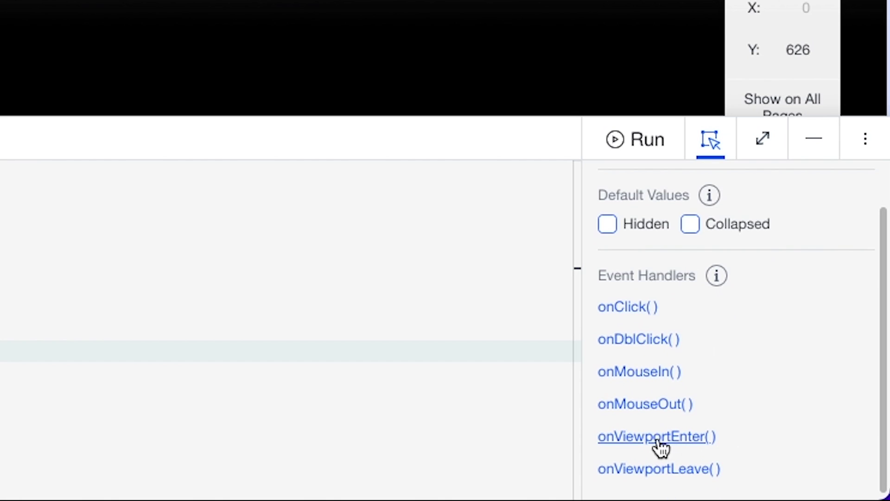
pyautogui.click(659, 443)
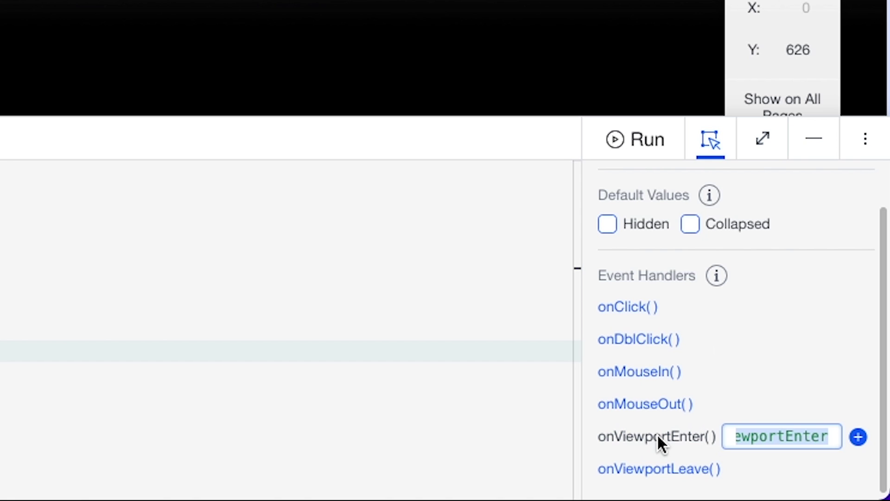
pyautogui.click(859, 436)
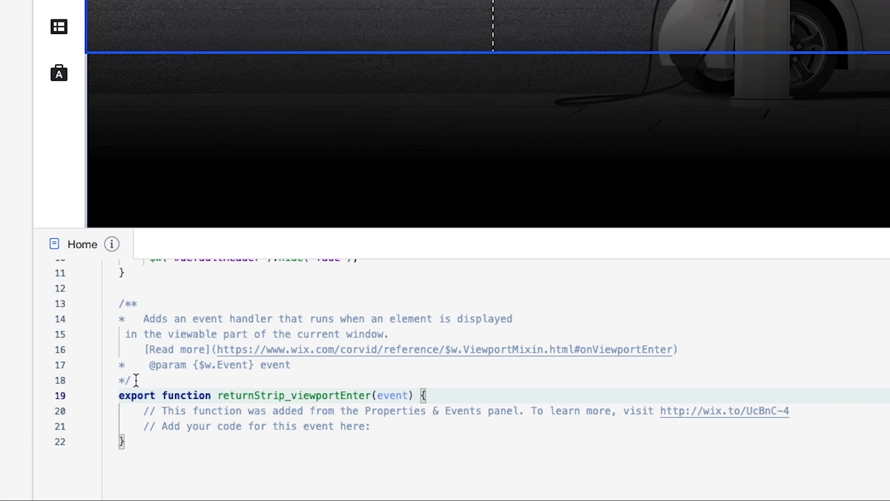
# - Delete the description comment block above the returnStrip_viewportEnter function and the placeholder comments inside it
pyautogui.moveTo(133, 381); pyautogui.dragTo(92, 304)
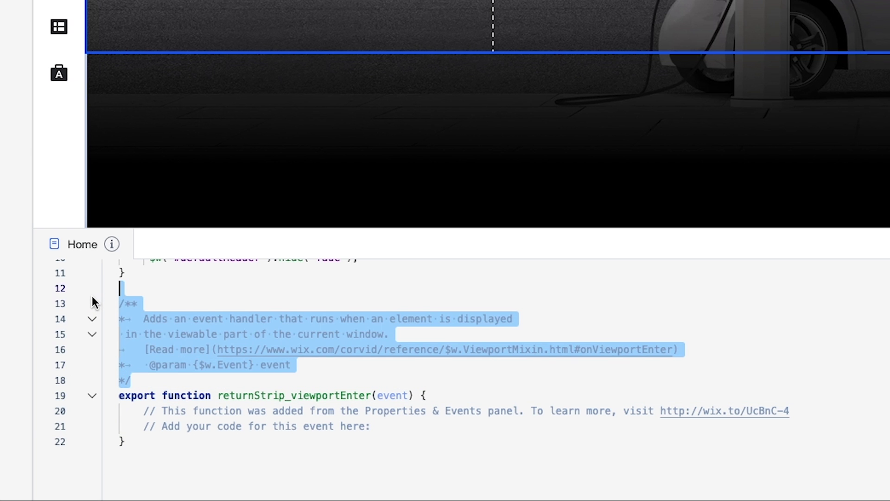
pyautogui.press('Delete')
pyautogui.press('Delete')
pyautogui.moveTo(143, 318); pyautogui.dragTo(371, 334)
pyautogui.press('BackSpace')
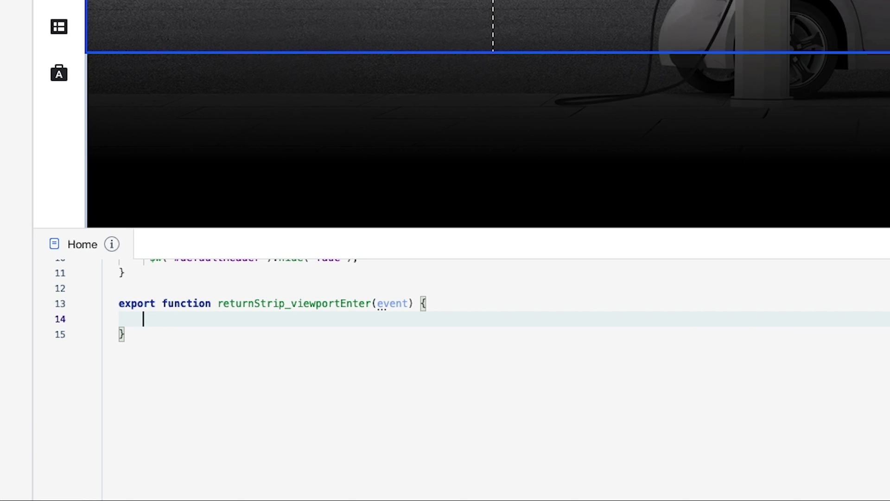
# - Add $w('#defaultHeader').show("fade"); as the first line inside the returnStrip_viewportEnter function
pyautogui.scroll(3, 551, 438)
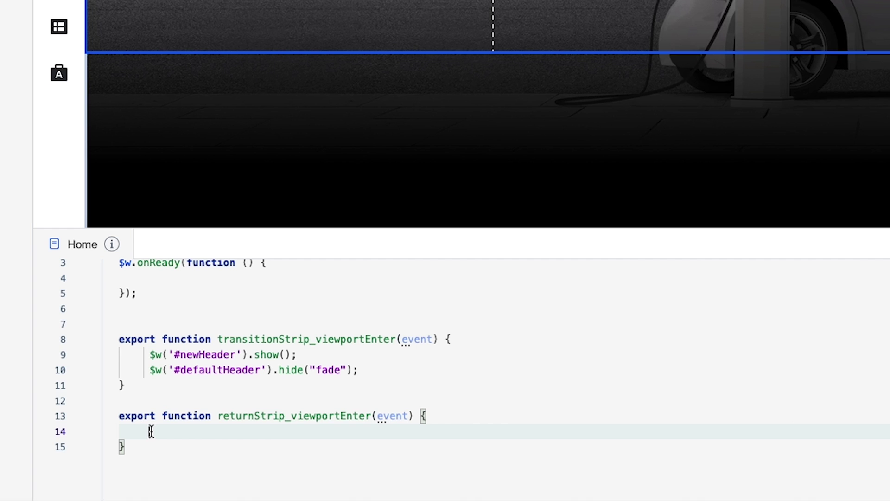
pyautogui.write('$w')
pyautogui.press('Escape')
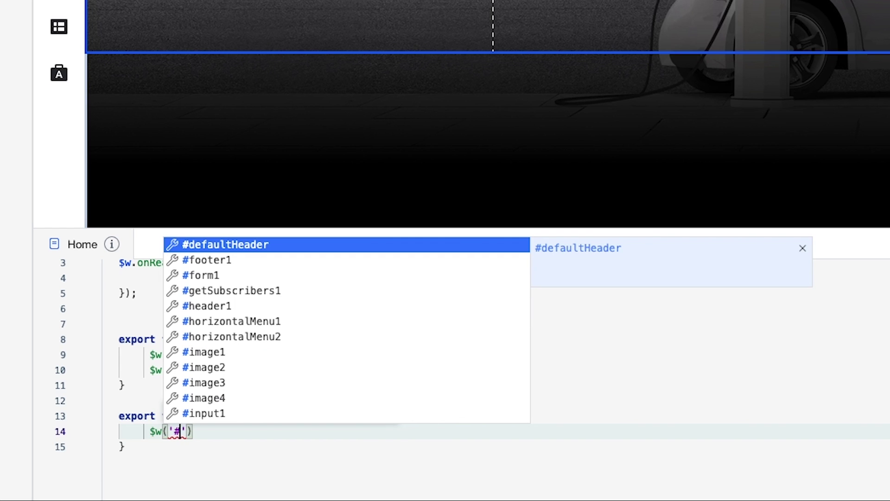
pyautogui.write('de')
pyautogui.press('Return')
pyautogui.press('End')
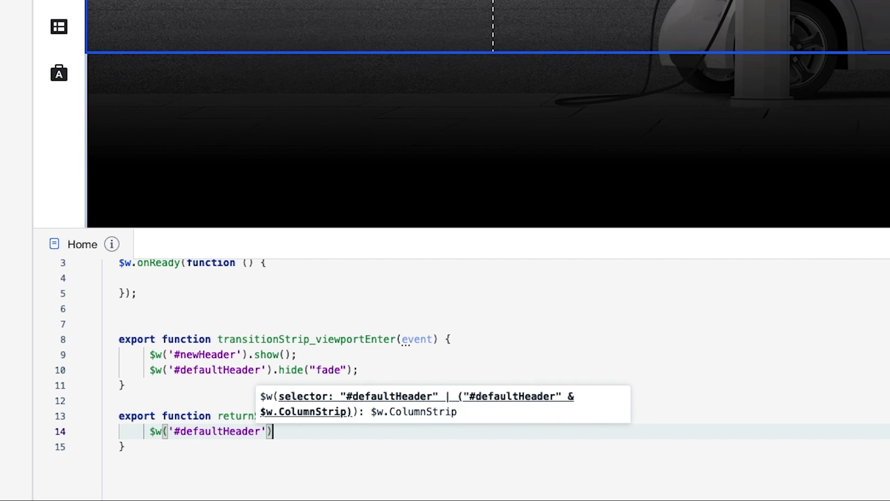
pyautogui.write('.show')
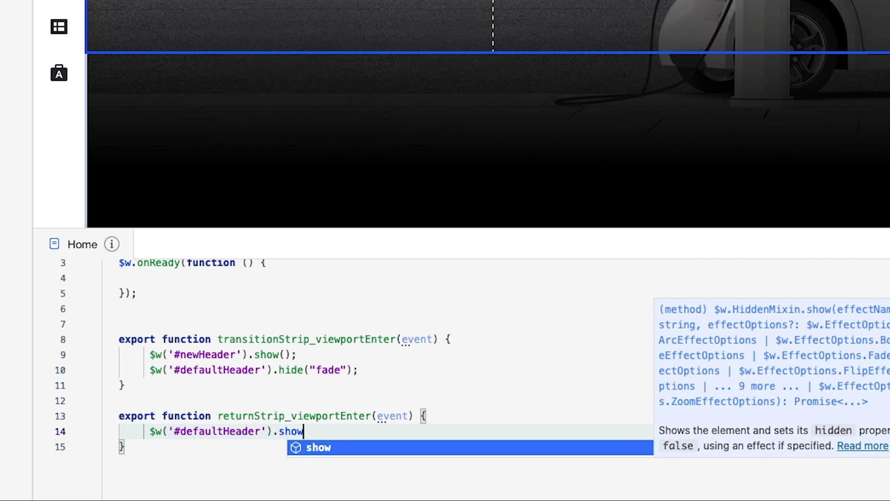
pyautogui.write('(')
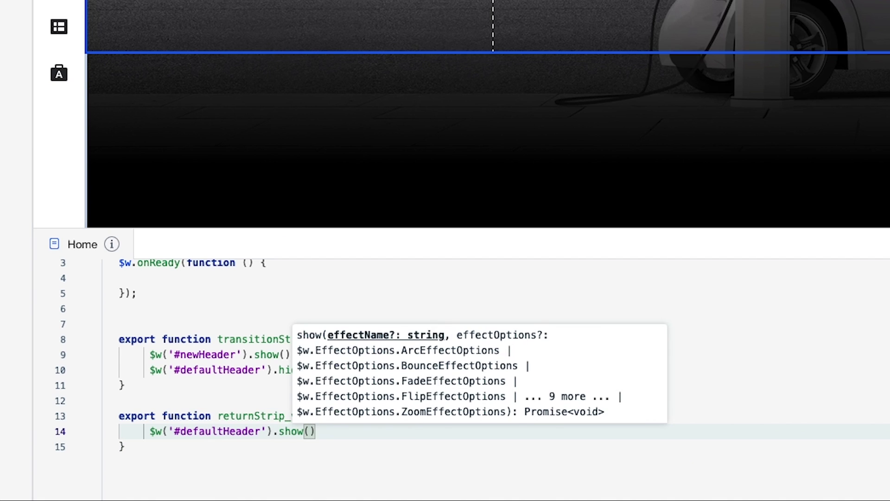
pyautogui.write("'")
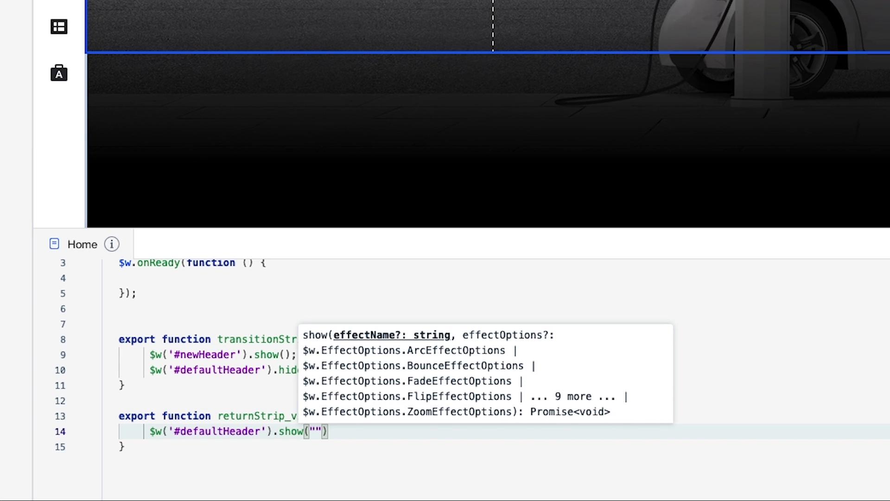
pyautogui.write('fade')
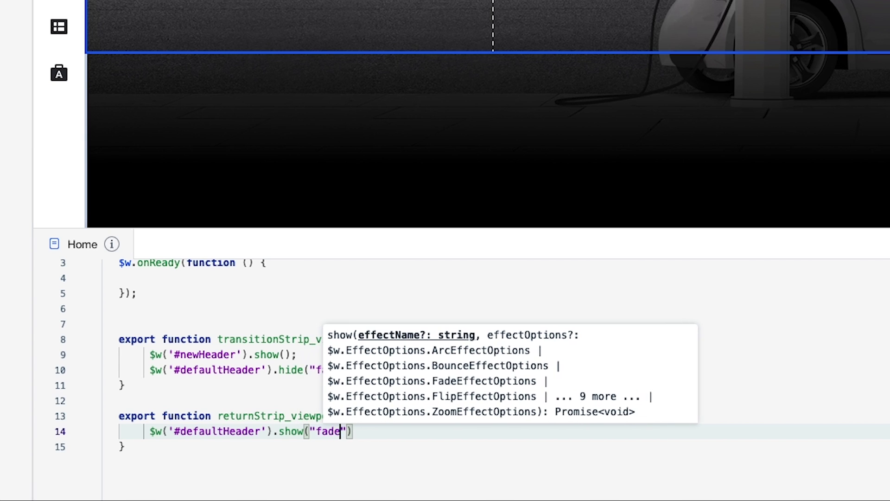
pyautogui.press('Right')
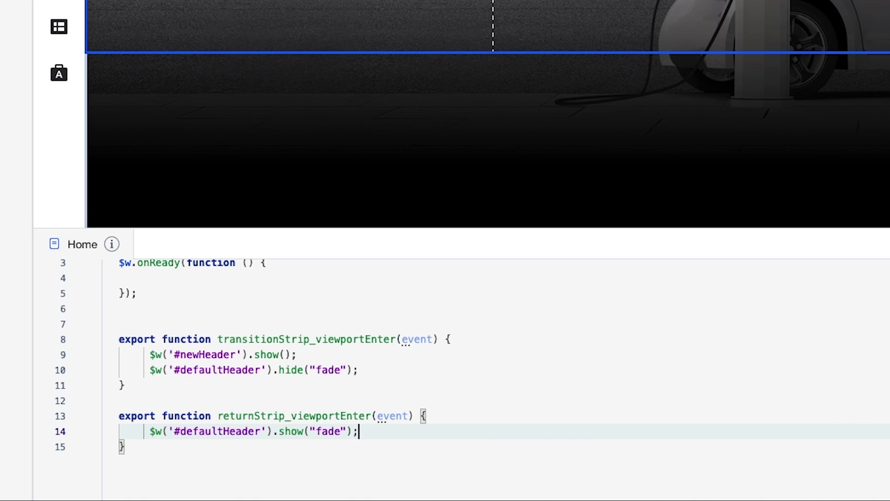
pyautogui.write(';')
# - Add $w('#newHeader').hide(); as the second line inside the returnStrip_viewportEnter function
pyautogui.press('Return')
pyautogui.write('$')
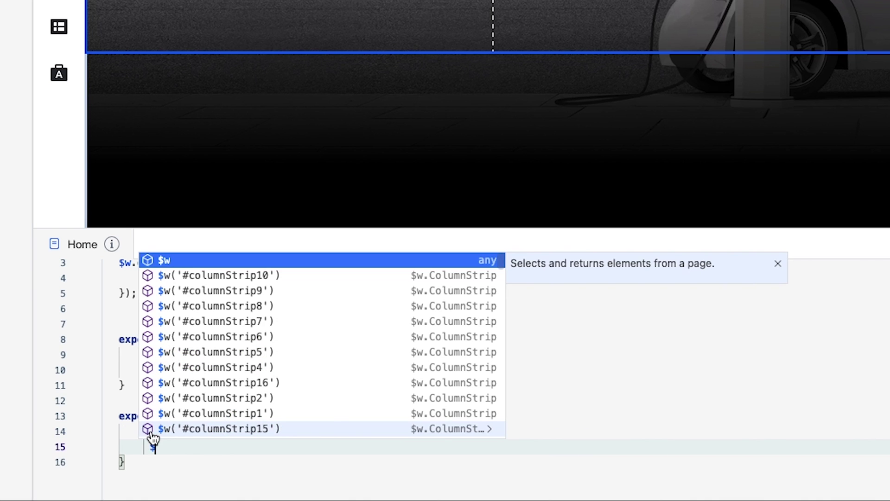
pyautogui.press('Return')
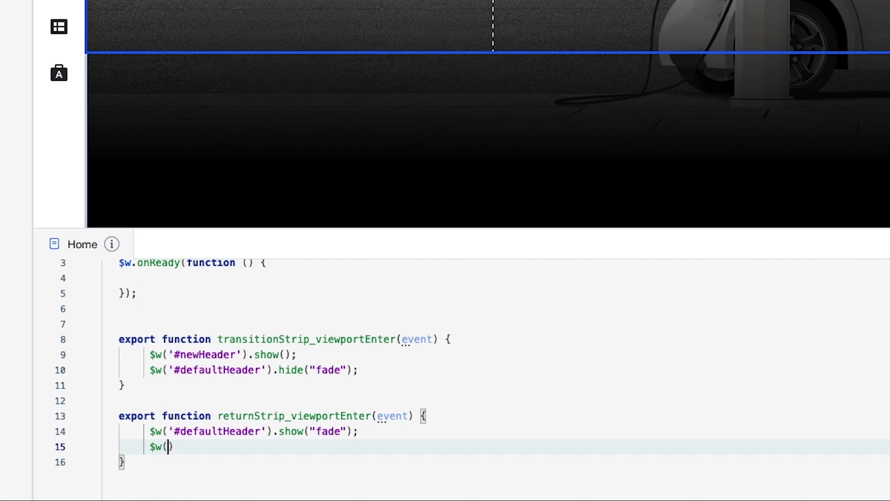
pyautogui.write("('#new")
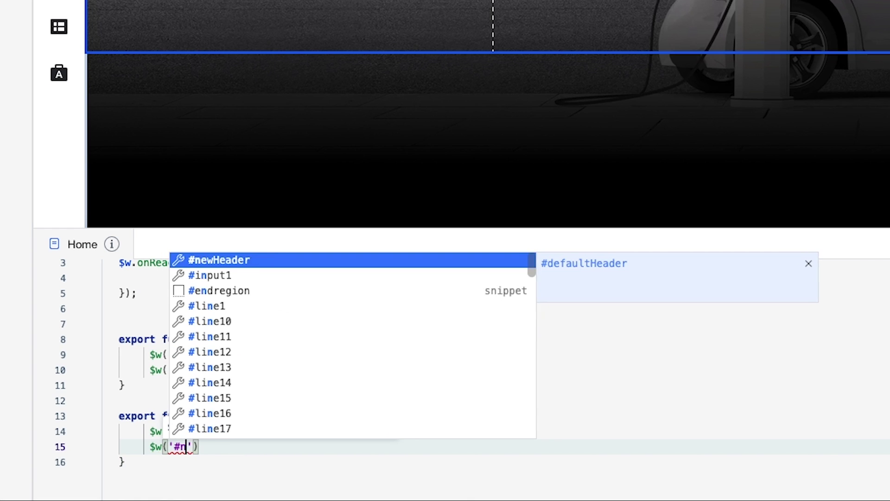
pyautogui.press('Return')
pyautogui.press('End')
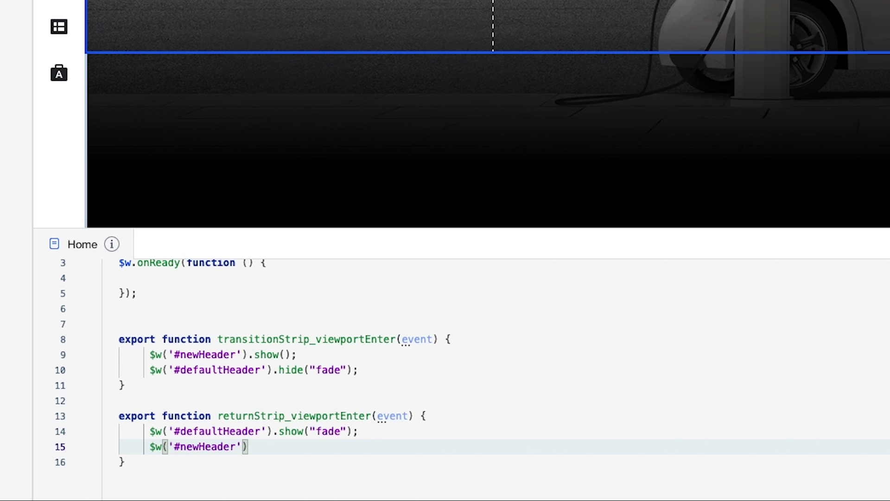
pyautogui.write('.hide')
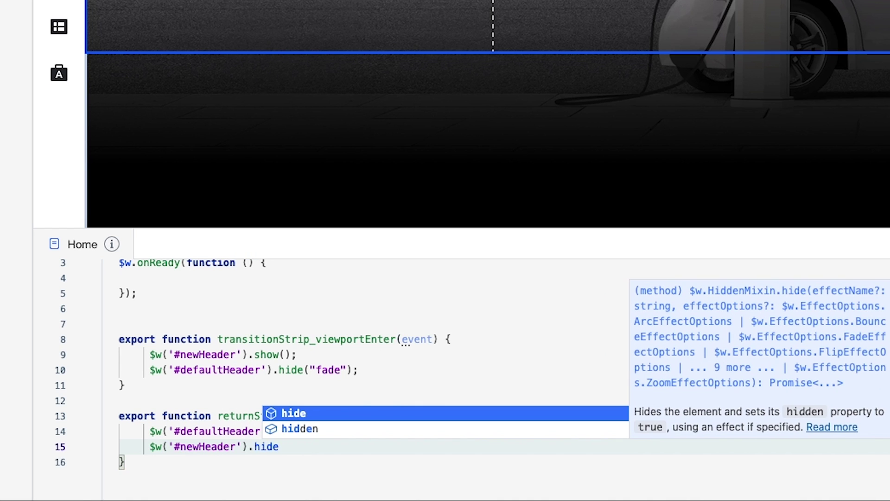
pyautogui.write('(')
pyautogui.press('End')
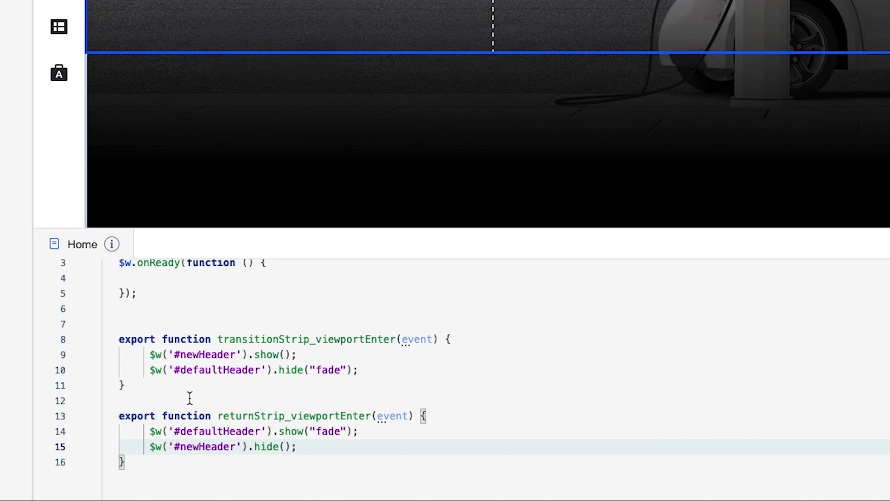
# - Preview the site with the developer console minimized, check the header swap between hero and Vision section in both directions, and return to the editor
pyautogui.scroll(2, 571, 369)
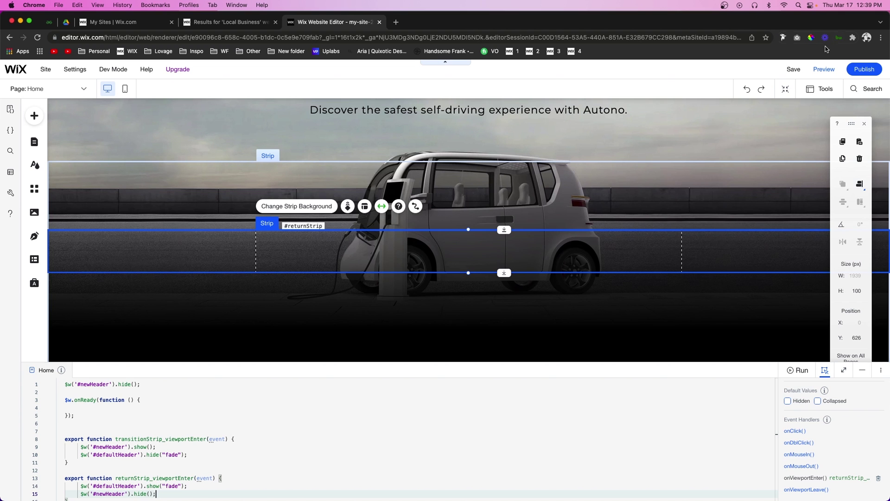
pyautogui.click(824, 69)
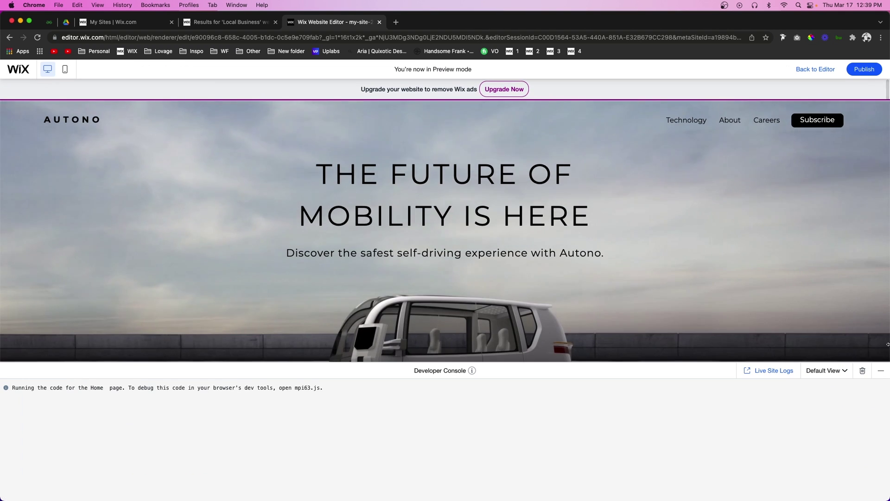
pyautogui.click(882, 371)
pyautogui.scroll(-10, 619, 227)
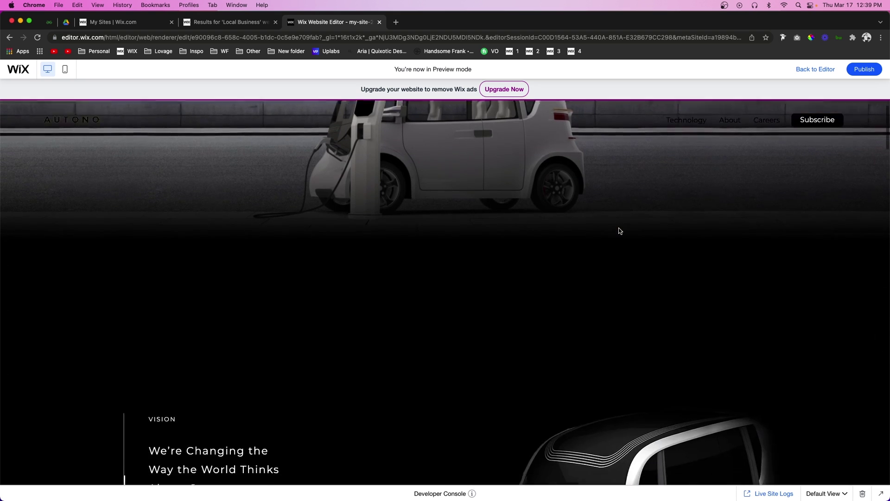
pyautogui.scroll(-6, 619, 231)
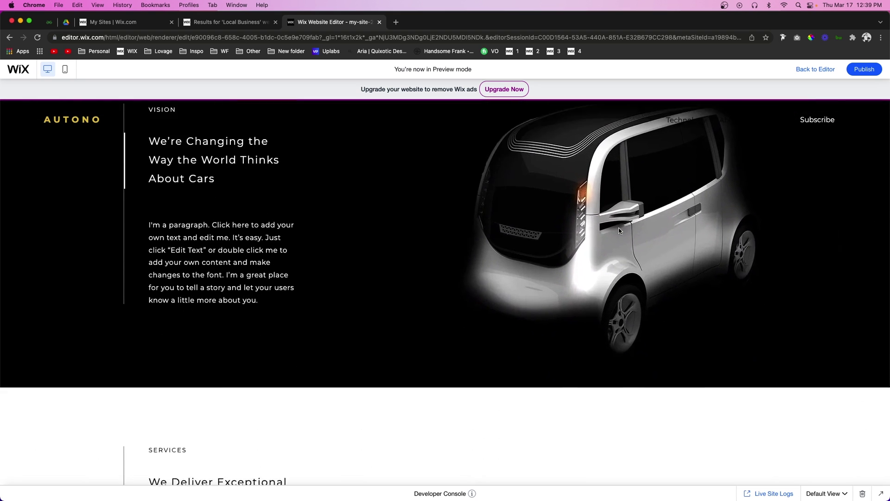
pyautogui.scroll(15, 619, 230)
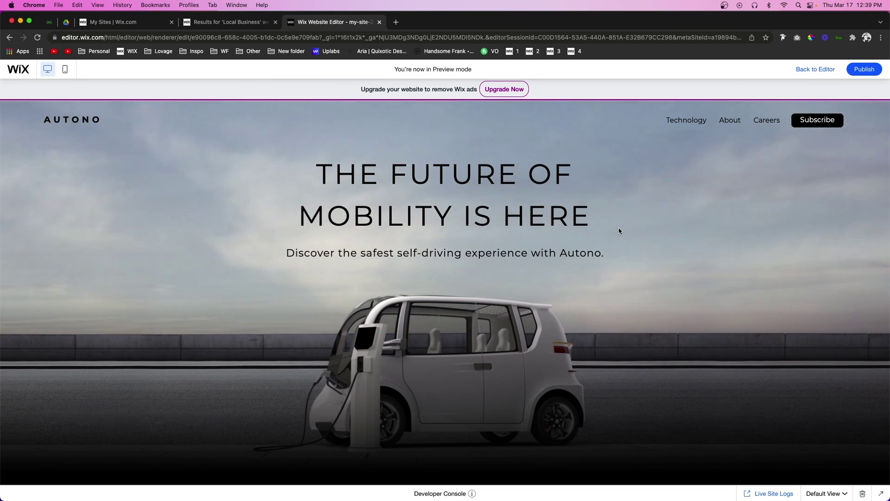
pyautogui.scroll(-5, 639, 266)
pyautogui.scroll(-6, 639, 266)
pyautogui.scroll(4, 639, 265)
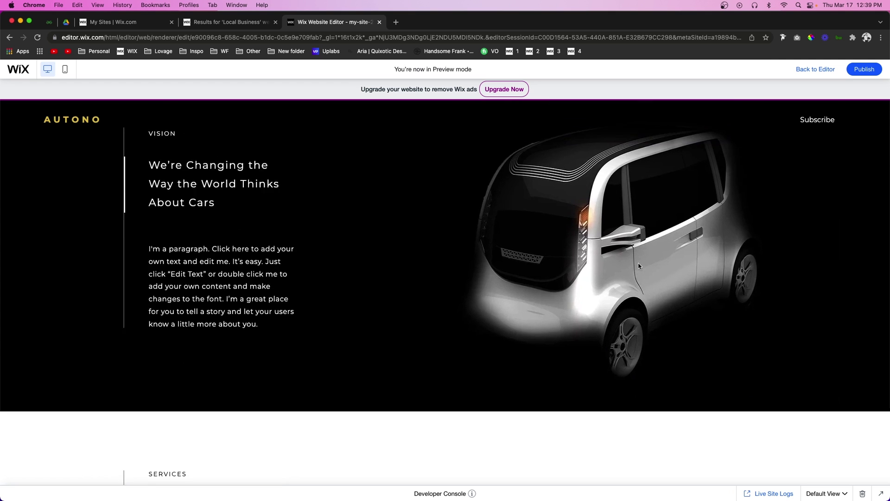
pyautogui.scroll(7, 640, 265)
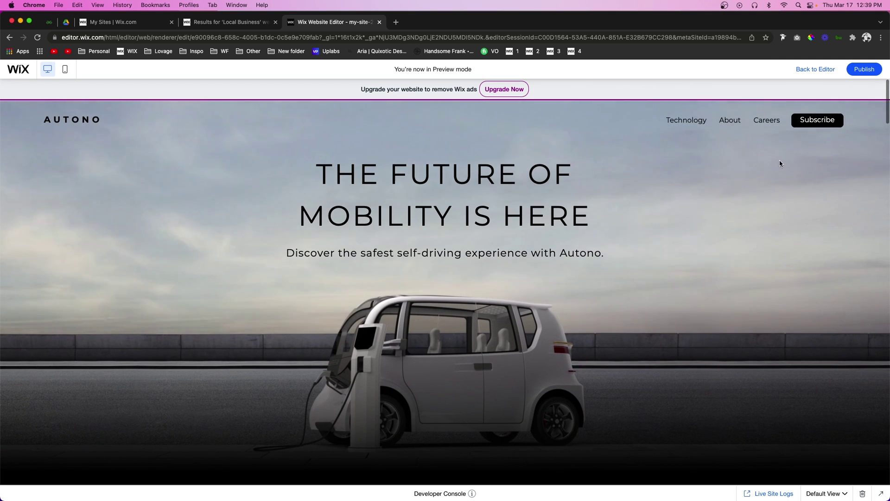
pyautogui.scroll(-8, 397, 187)
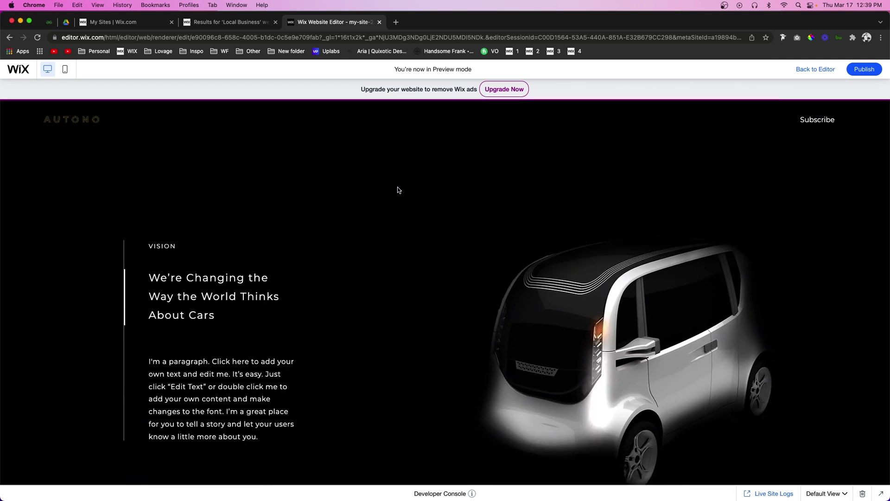
pyautogui.scroll(8, 397, 188)
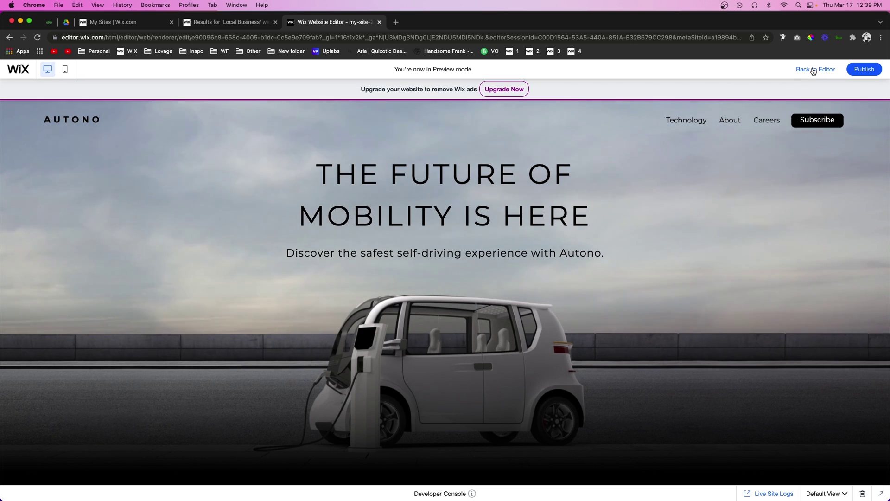
pyautogui.click(828, 70)
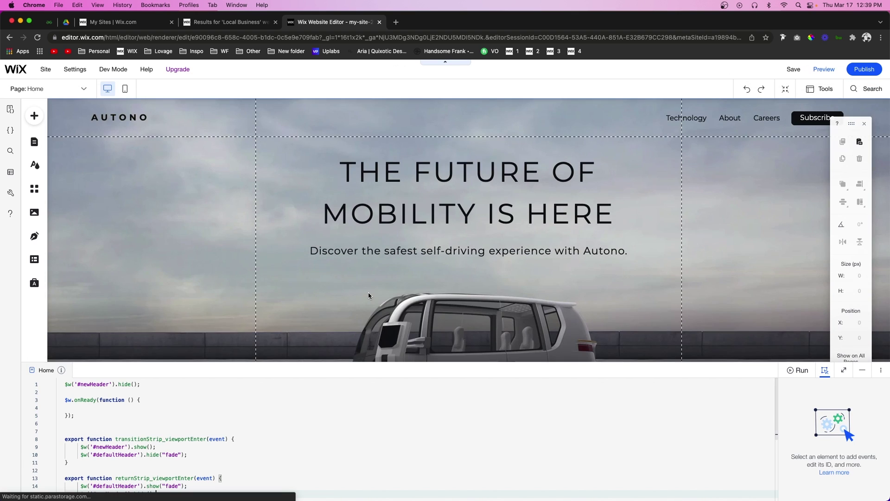
# - Add the "fade" effect to the $w('#newHeader').hide() call in the returnStrip_viewportEnter function
pyautogui.scroll(-2, 368, 294)
pyautogui.scroll(-3, 283, 415)
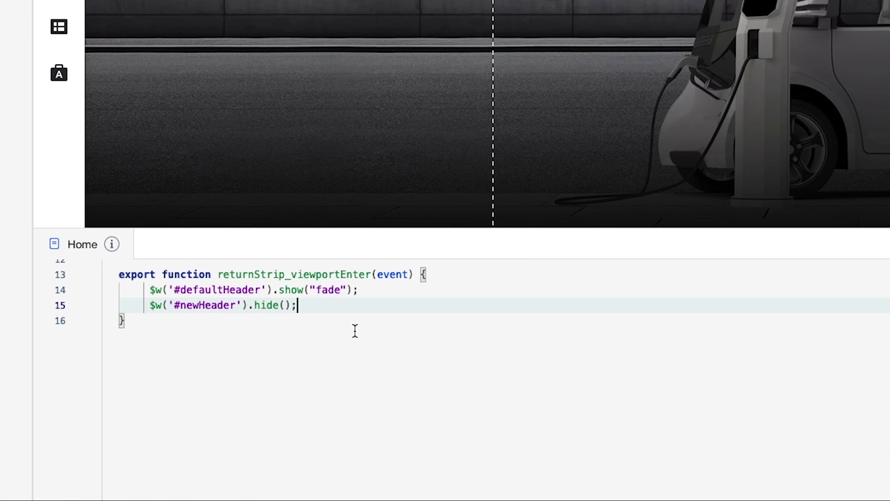
pyautogui.moveTo(348, 290); pyautogui.dragTo(315, 290)
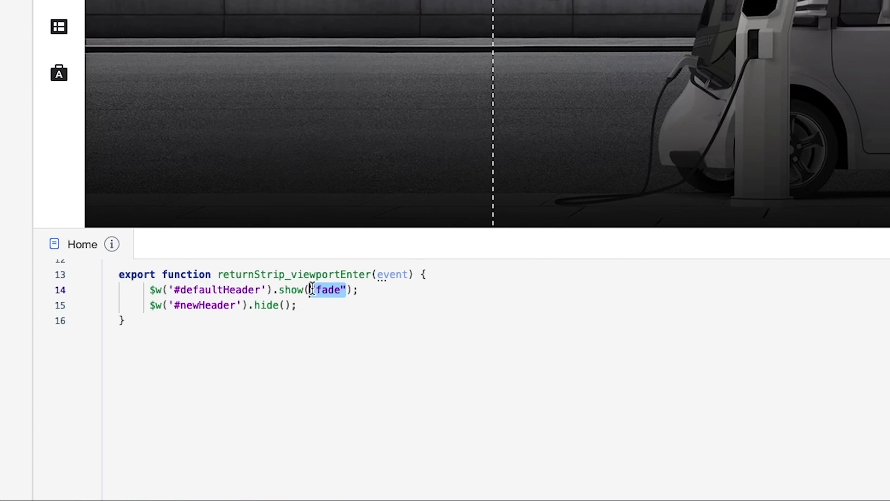
pyautogui.click(284, 305)
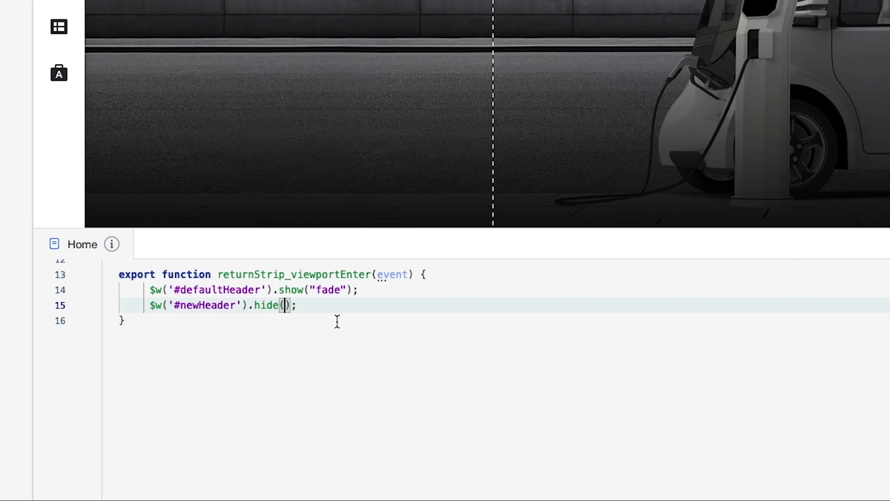
pyautogui.click(509, 355)
pyautogui.scroll(5, 510, 139)
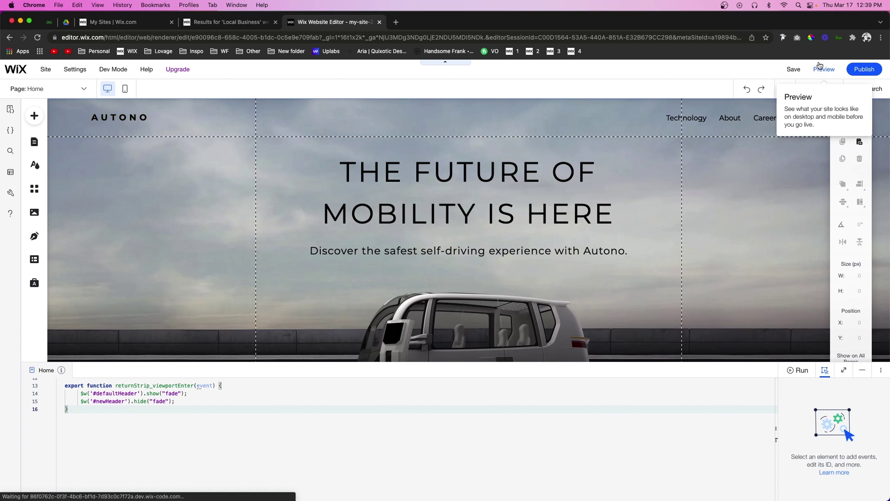
# - Preview the site again and check the header's fade transition when scrolling to the Vision section and back up to the hero
pyautogui.click(823, 69)
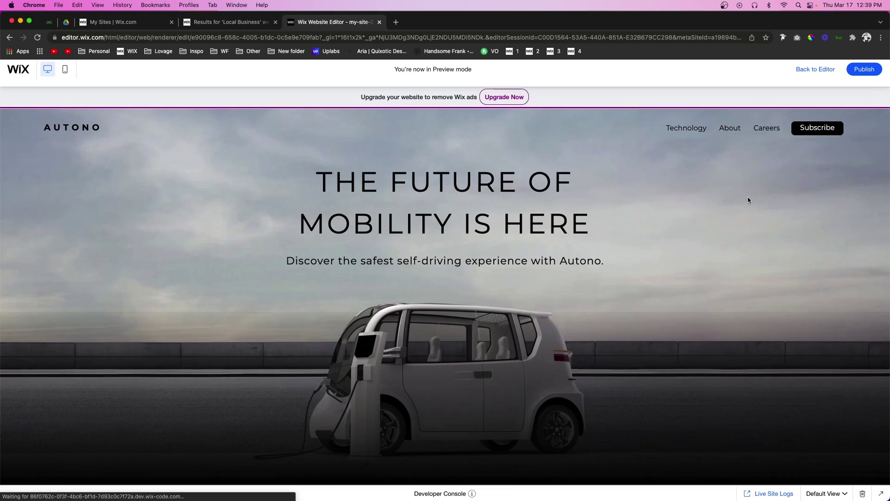
pyautogui.scroll(-10, 748, 200)
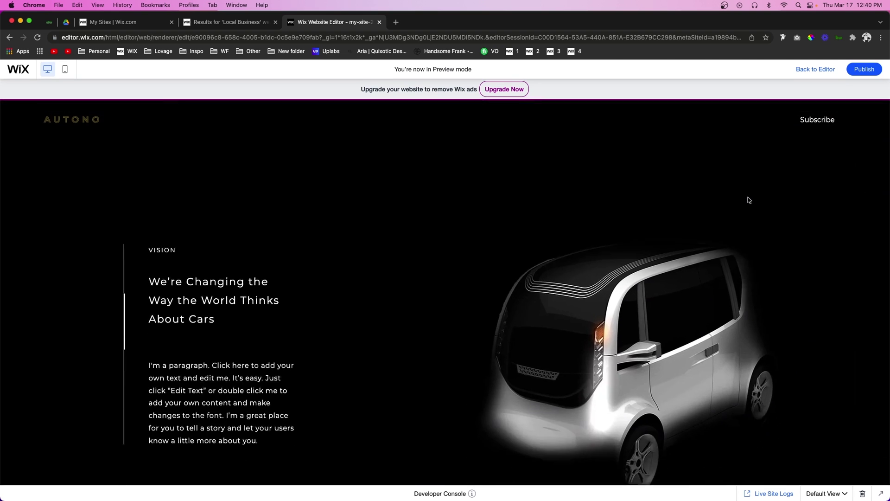
pyautogui.scroll(3, 749, 201)
pyautogui.scroll(10, 748, 200)
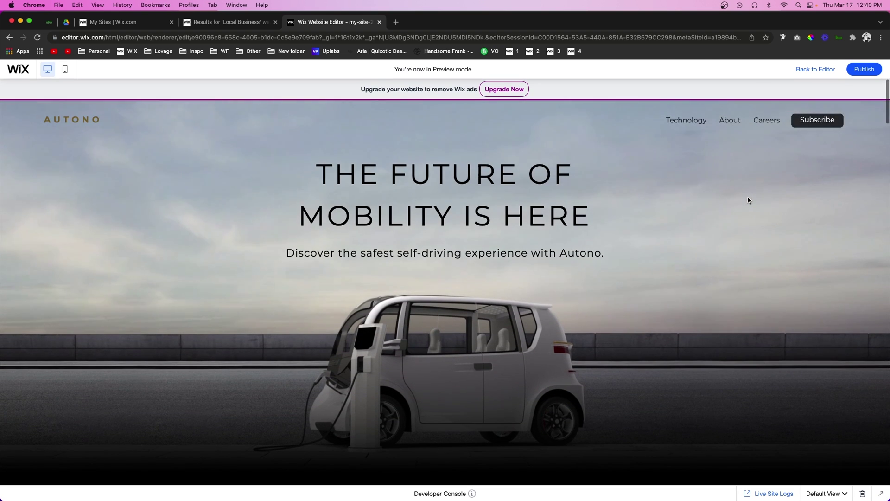